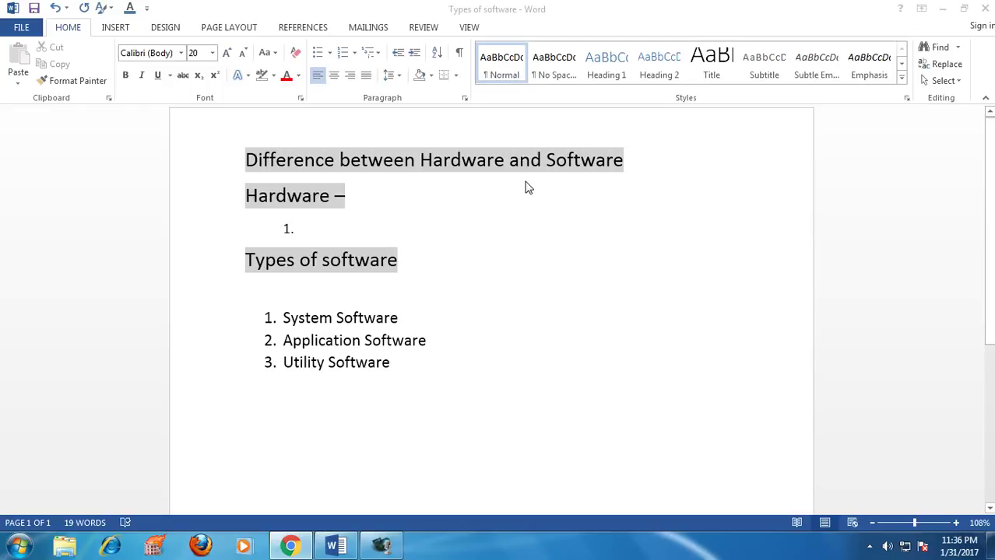
- Enter "Input Device –" as the first numbered item under the Hardware heading
left_click(305, 232)
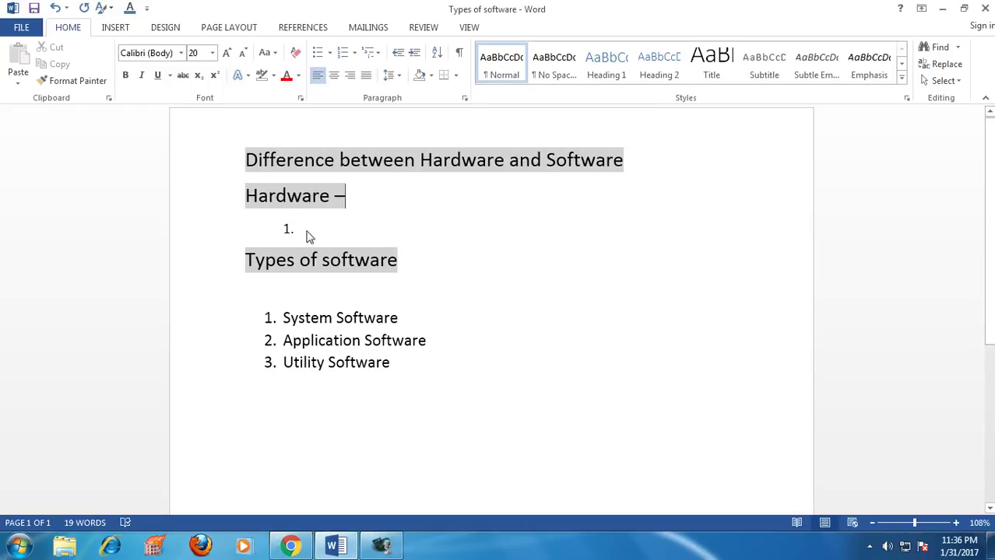
left_click(314, 228)
type("I")
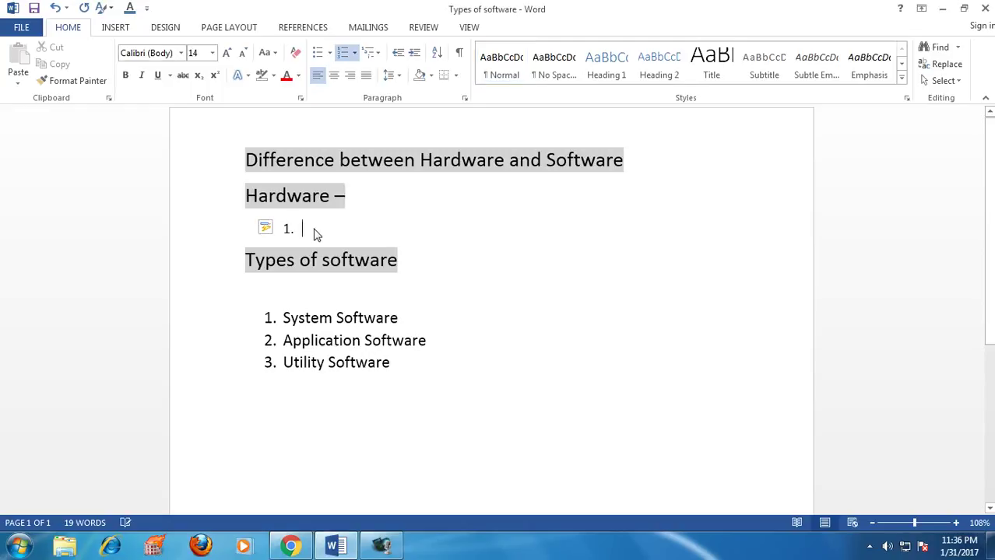
type("Npute")
key("BackSpace")
key("BackSpace")
key("BackSpace")
key("BackSpace")
key("BackSpace")
type("nput De")
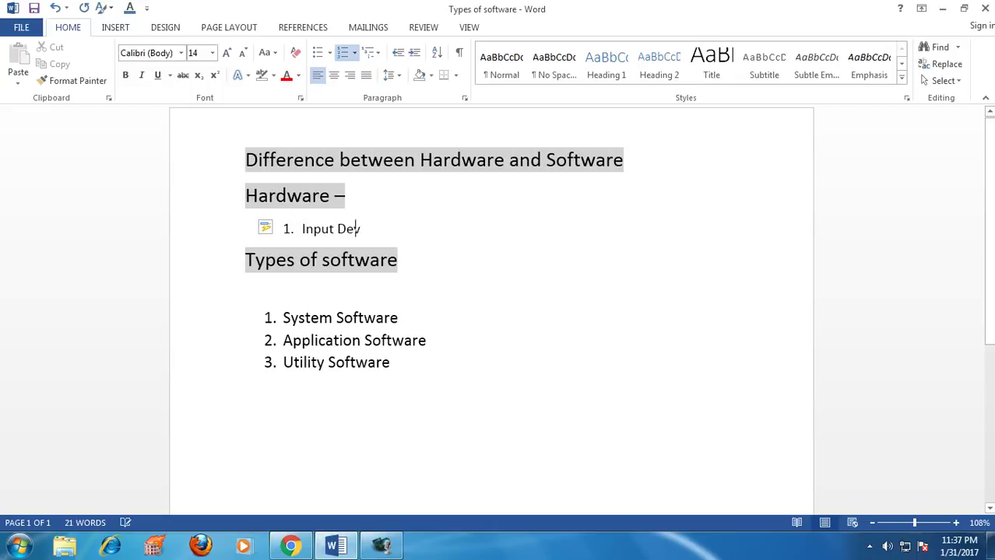
type("vice -")
- Add an indented, unnumbered line below Input Device reading "Like- Keyboard , Mouse ,"
key("Return")
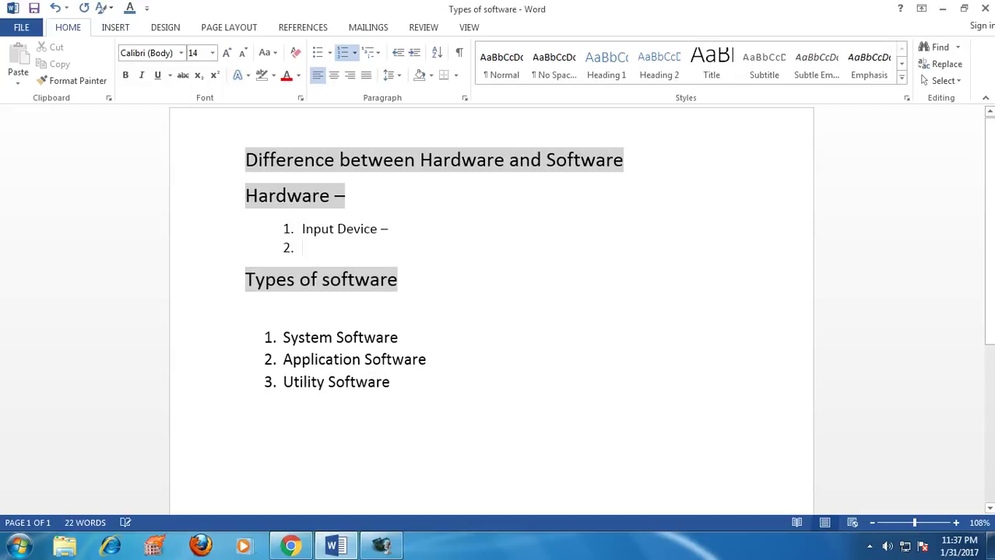
key("BackSpace")
key("Tab")
key("Tab")
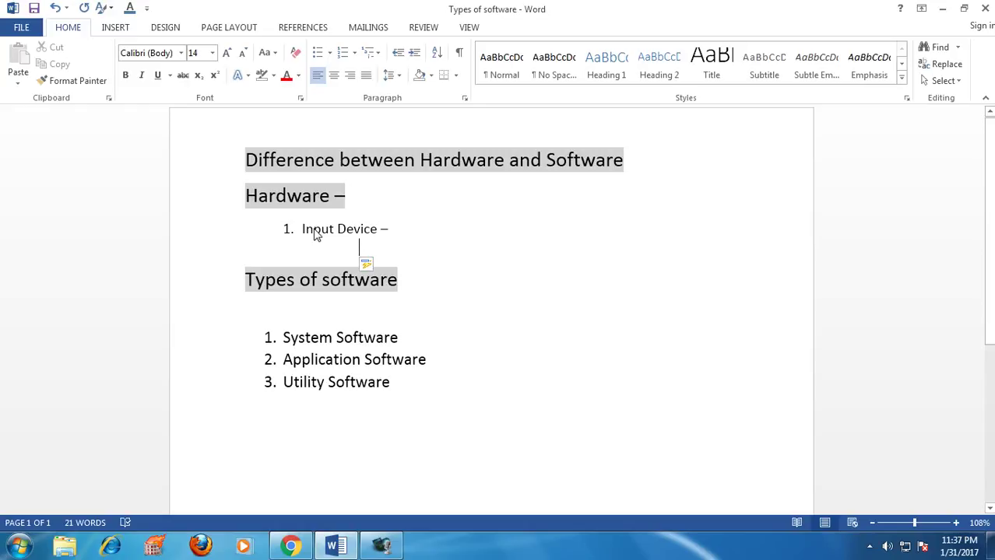
type("Like-")
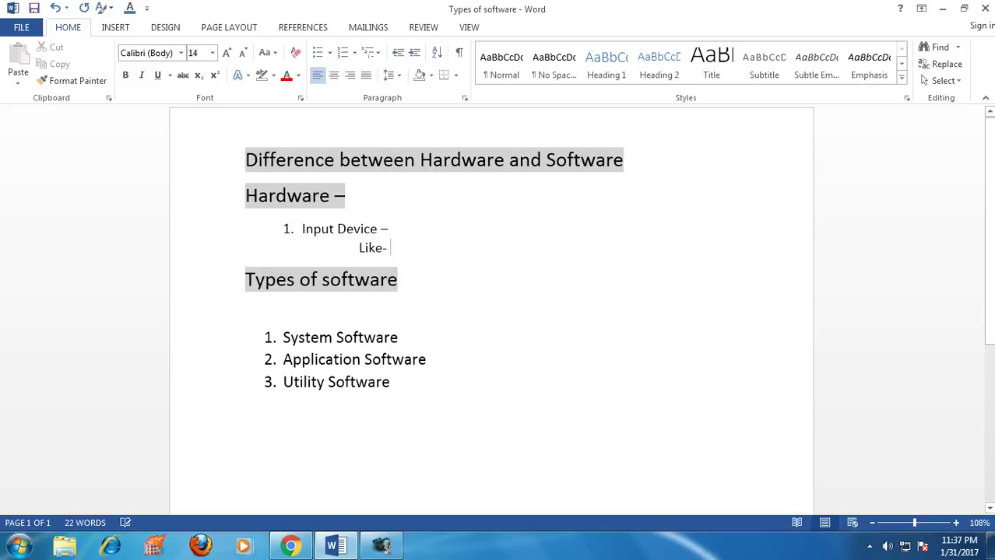
type(" Ket")
key("BackSpace")
type("ybo")
type("ard")
type(" , ")
type("Mous")
key("BackSpace")
type("se , ")
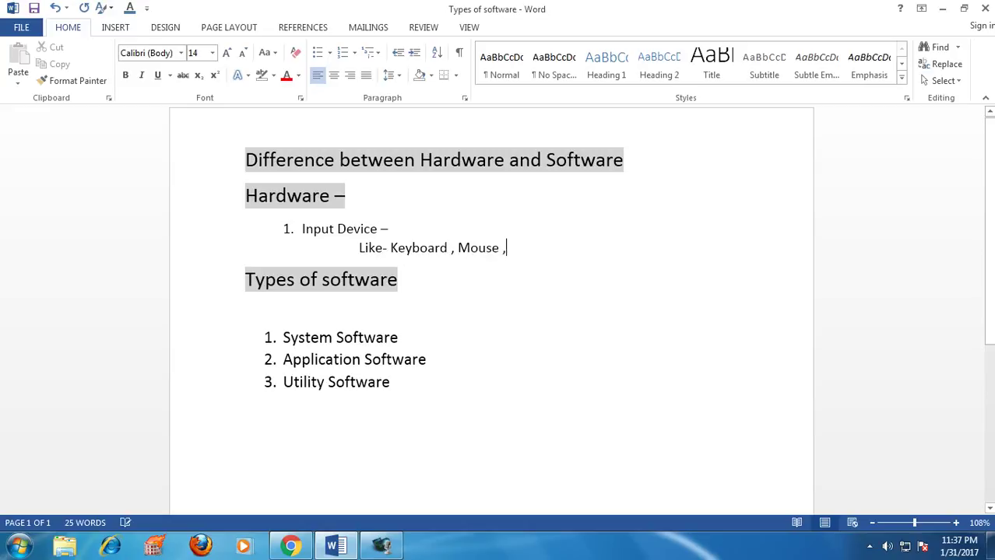
- Complete the input device examples with "Mick , Scanner , joystick, etc."
type("Mick ,")
type("Scanner")
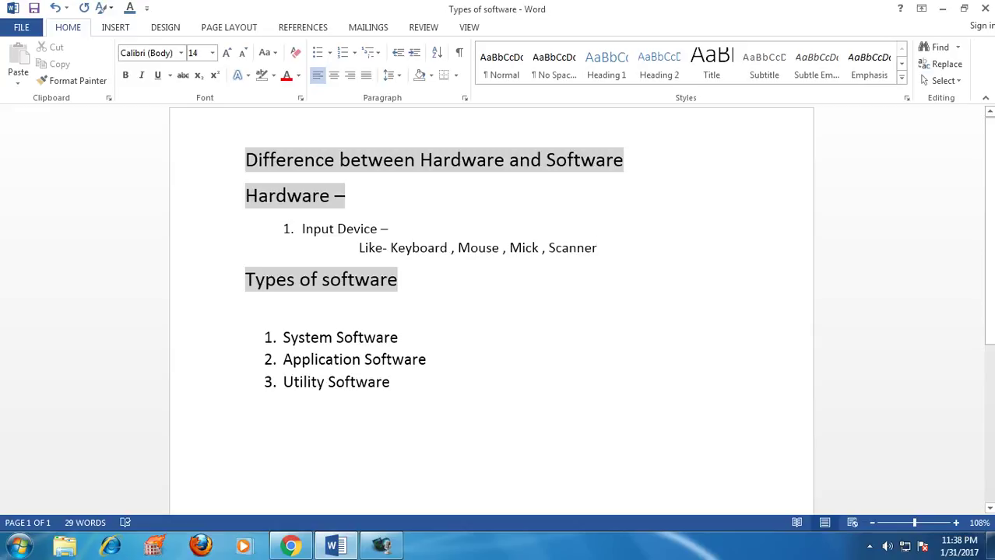
type(",")
type("joystick,")
type("etc")
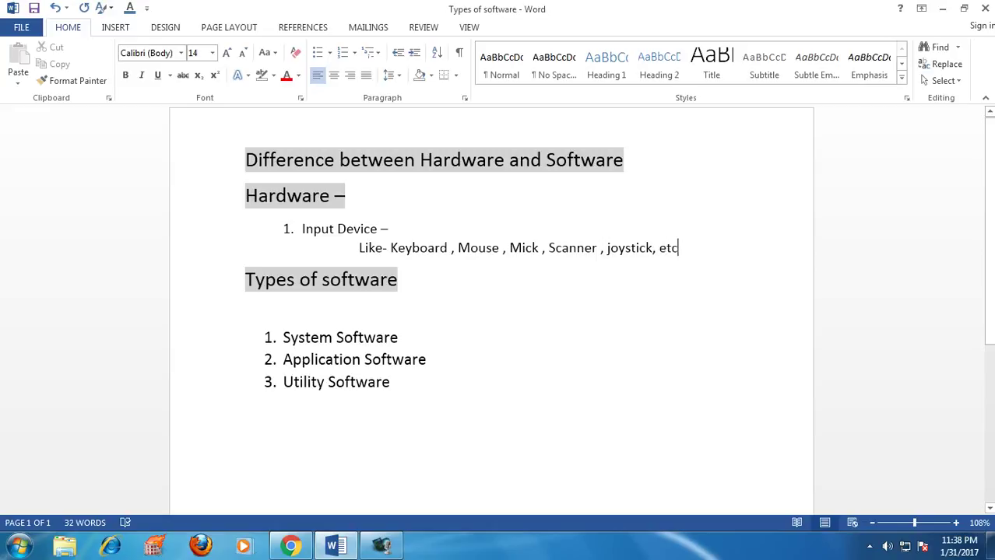
type(".")
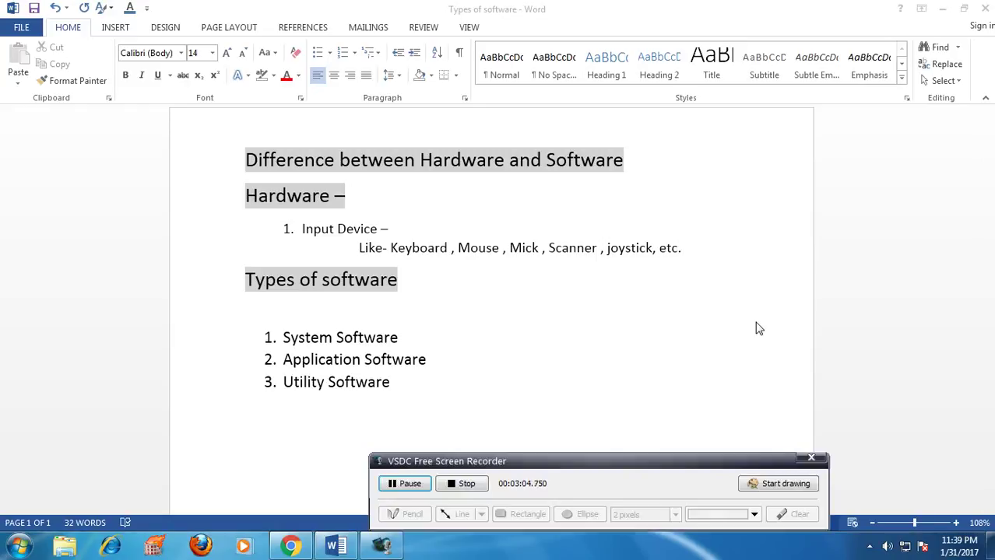
left_click(754, 323)
left_click(815, 461)
left_click(816, 462)
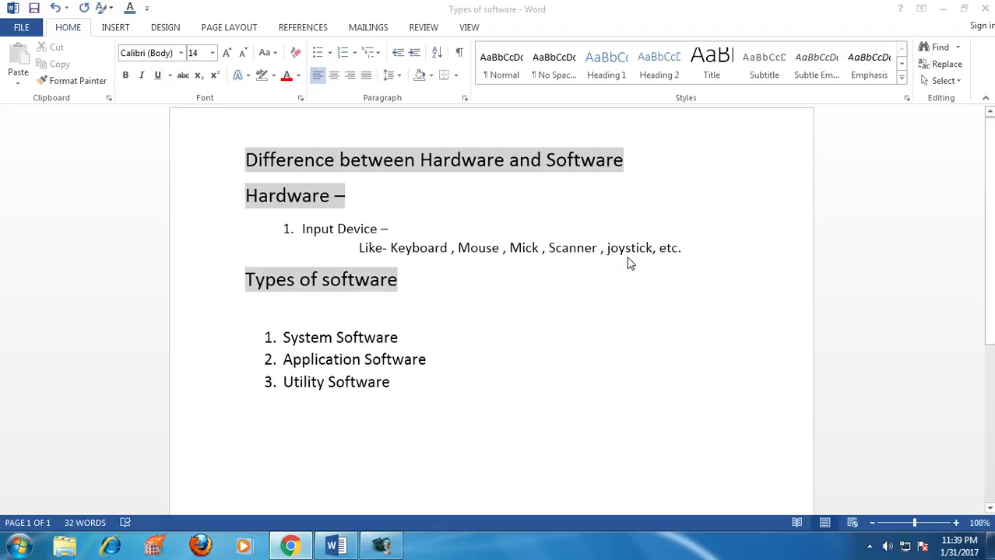
- Add "Output Device –" as numbered item 2 below the input device examples
left_click(704, 247)
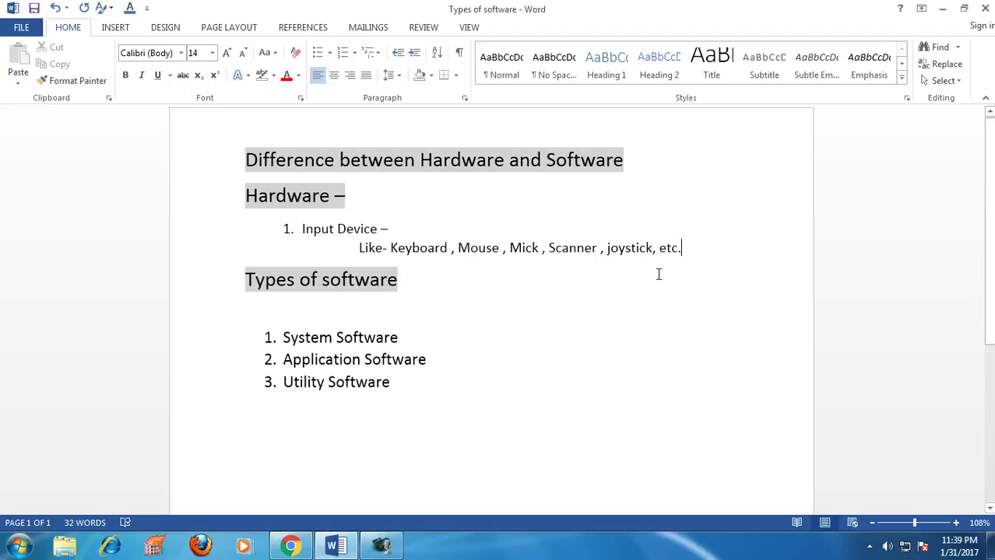
key("Return")
key("Return")
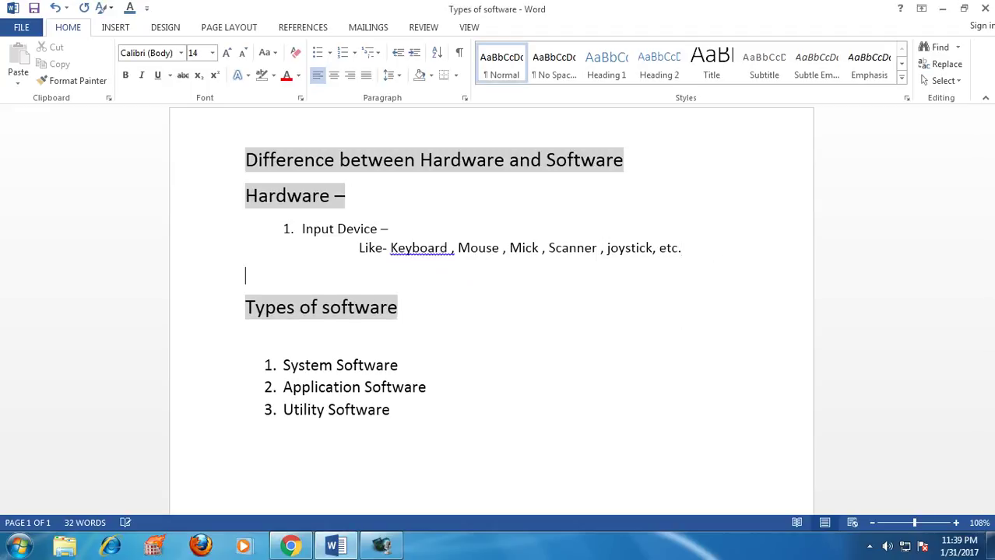
key("Tab")
type("2. Outpu")
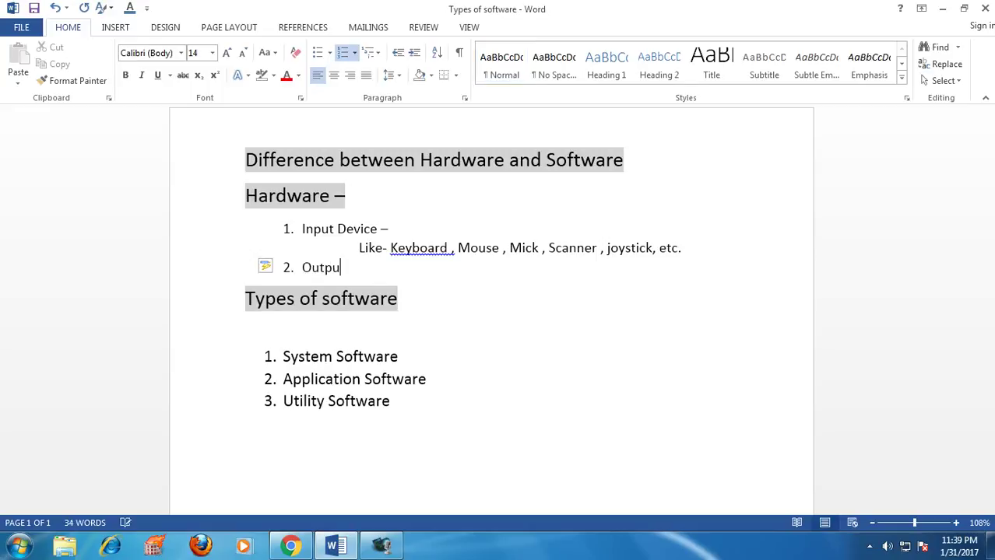
type("t Device -")
- Add an indented, unnumbered line below Output Device reading "Like – Monitor(LED, CRT ,LCD ),"
key("Return")
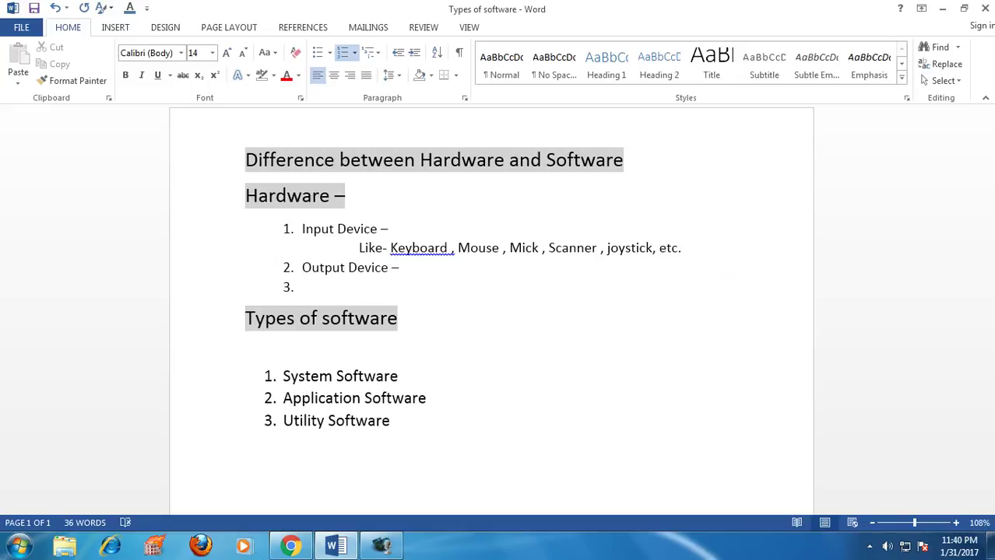
key("BackSpace")
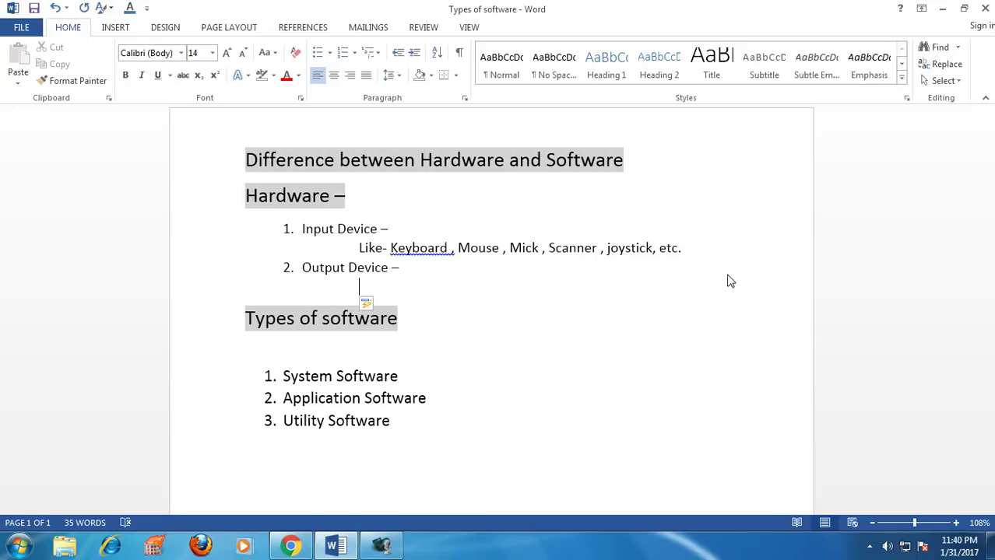
type("like")
type(" - ")
type("Monito")
type("r(")
type("LE")
type("D")
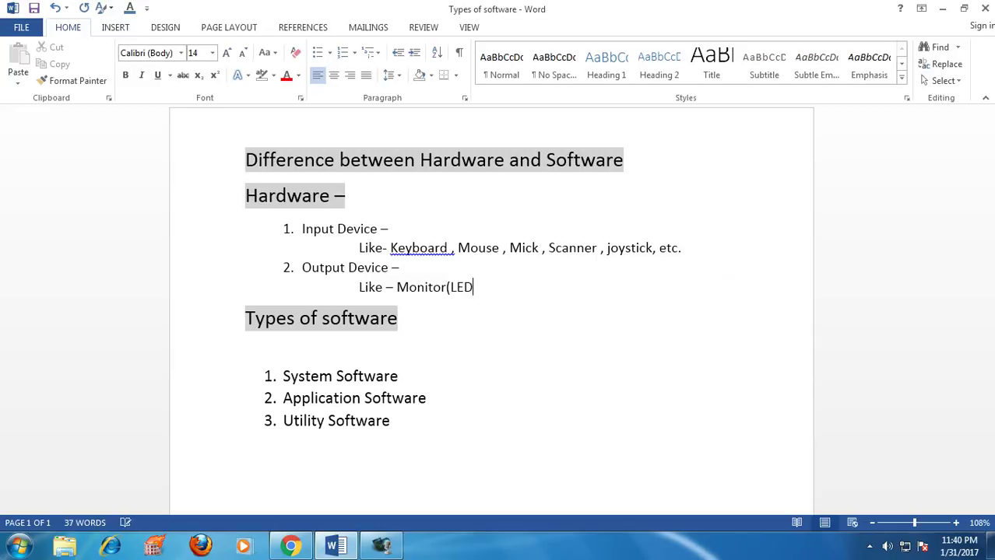
type(", CRT ,LCD )")
type(",")
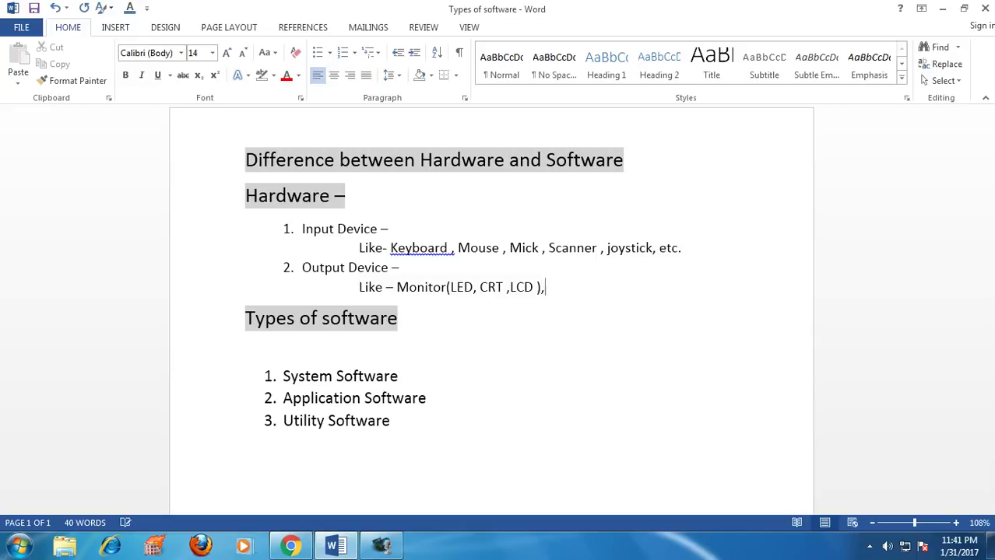
- Complete the output device examples with "Printer , Speaker , Plotter ." and insert a blank line above the Types of software heading
type(" Printer ,")
type("Speaker")
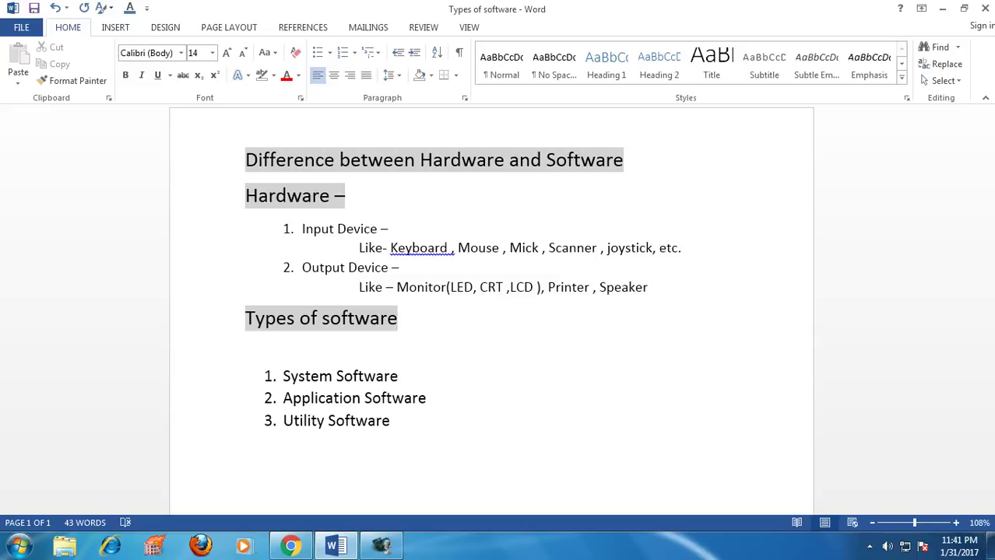
type(", Plotter")
type(".")
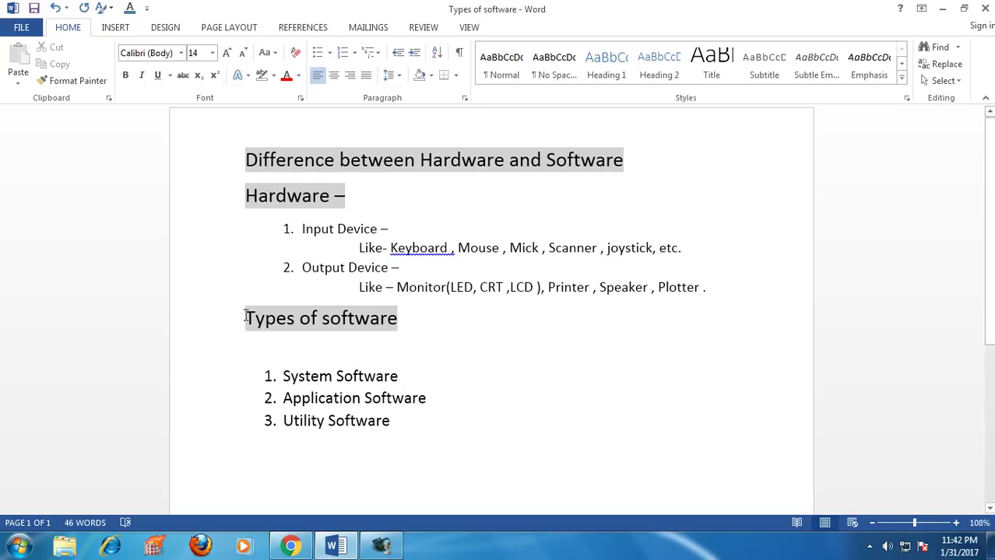
left_click(245, 318)
key("Return")
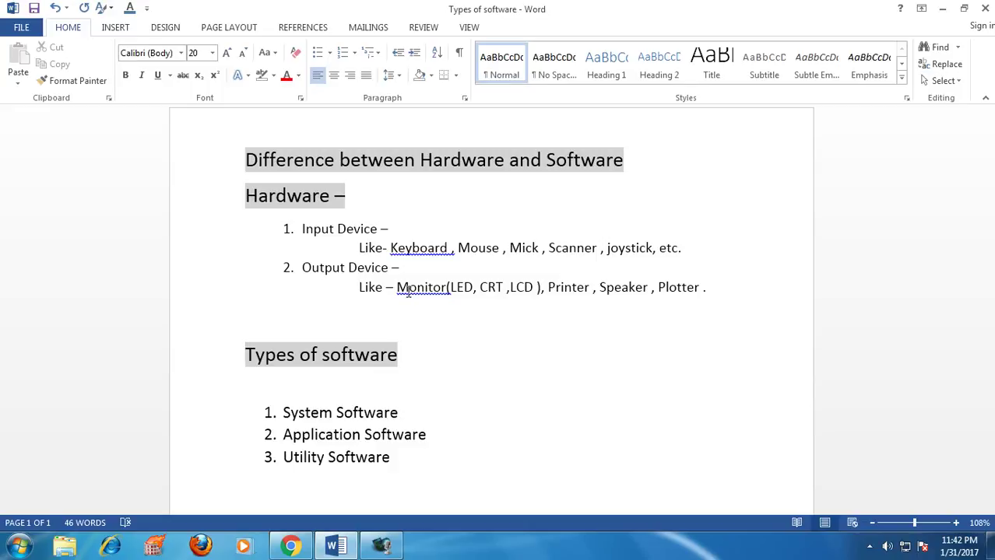
- Review the System, Application and Utility Software entries under Types of software by highlighting each one
triple_click(400, 412)
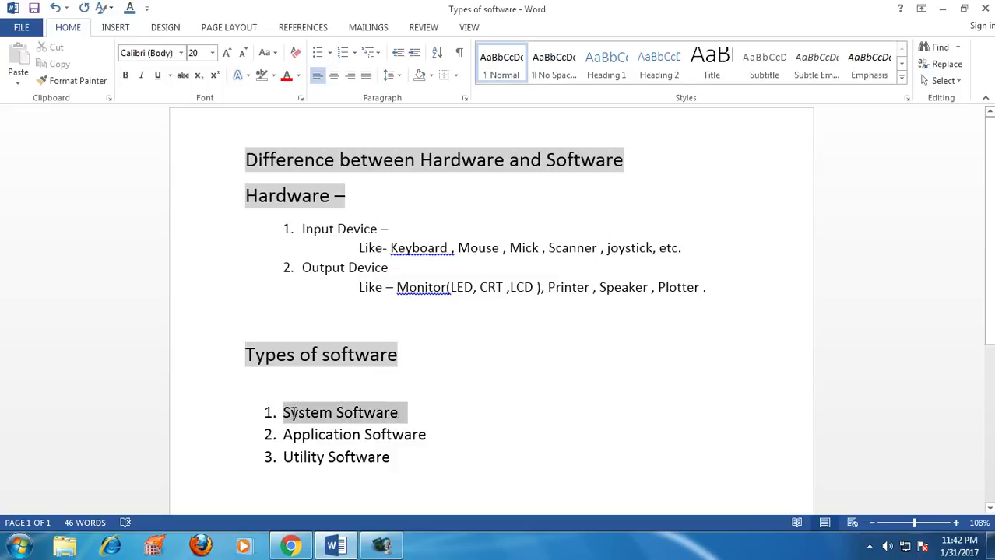
left_click(424, 435)
left_click_drag(424, 435, 282, 435)
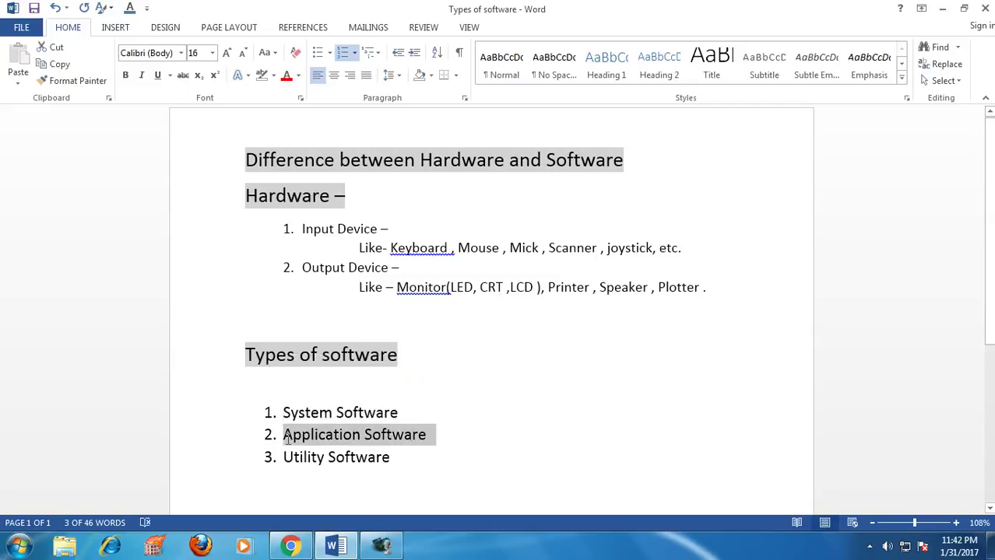
left_click_drag(400, 457, 281, 457)
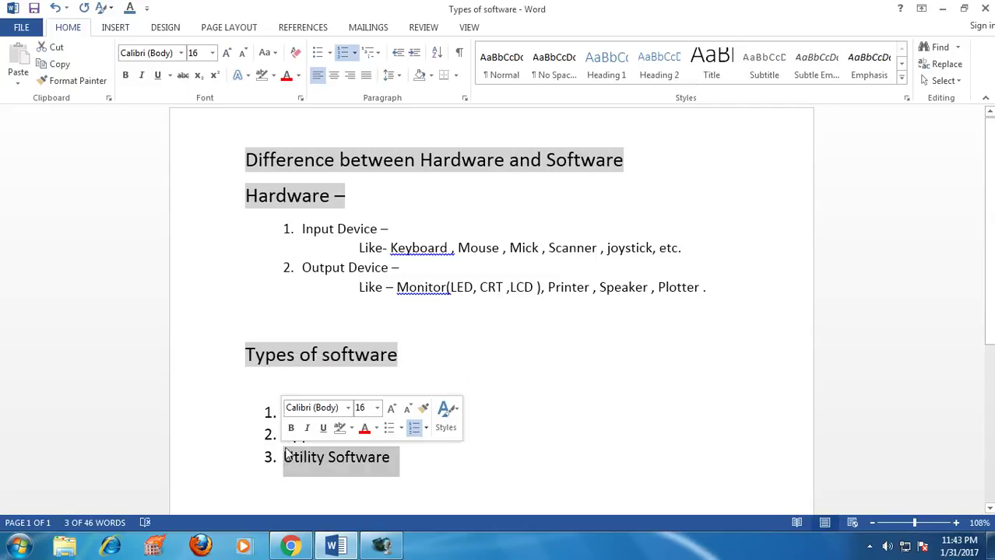
left_click(459, 435)
left_click(408, 411)
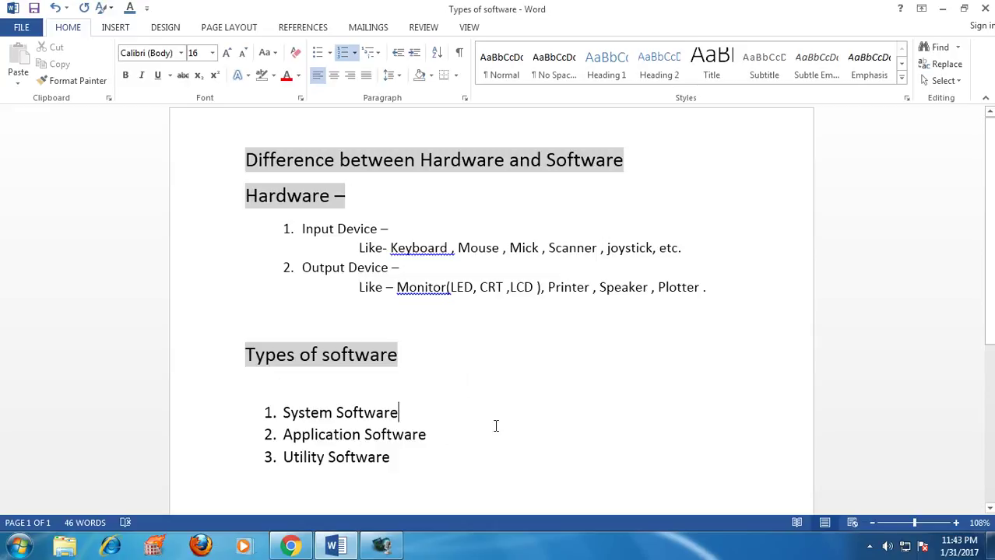
- Start a new numbered list below the three software types, after a blank line, with "System Software –" as item 1
scroll(495, 427, "down", 5)
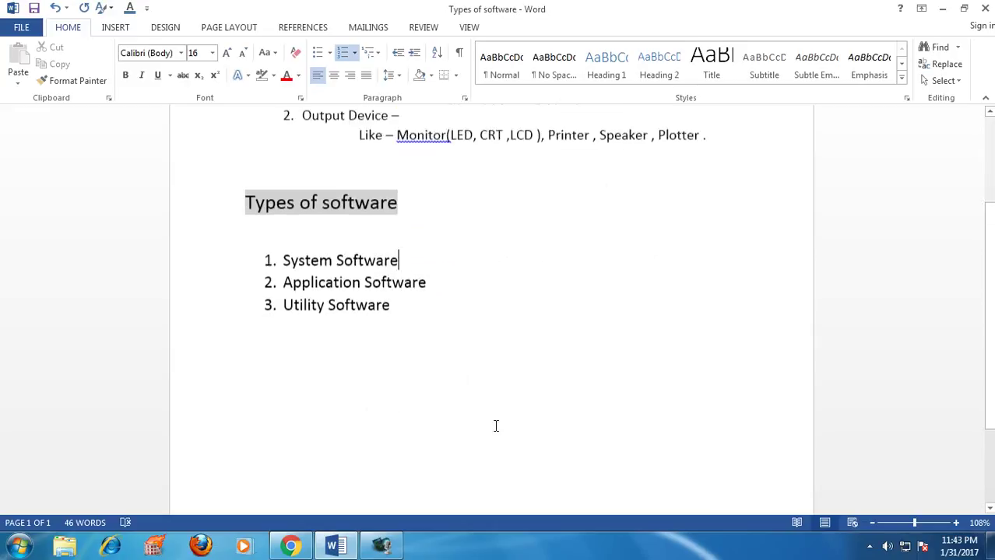
left_click(418, 315)
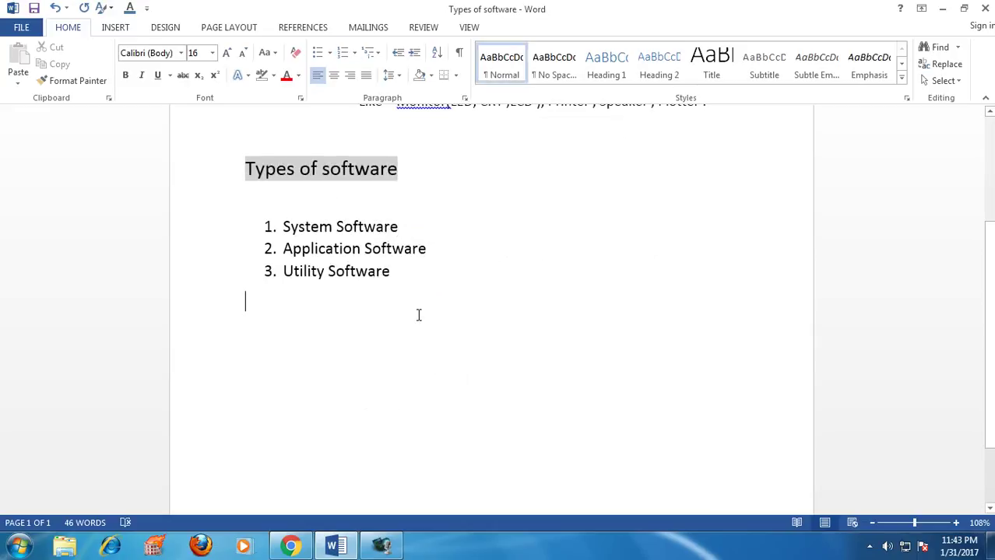
type("1.")
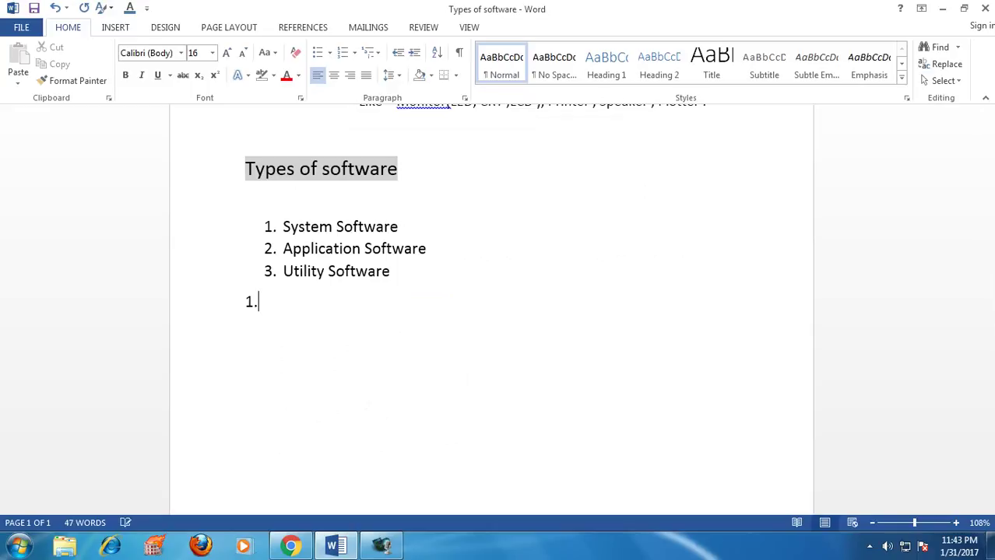
key("BackSpace")
key("BackSpace")
key("Return")
key("BackSpace")
key("BackSpace")
key("Return")
type("1.")
key("BackSpace")
key("BackSpace")
key("BackSpace")
key("Return")
type("1.")
type("Sye")
key("BackSpace")
type("stem So")
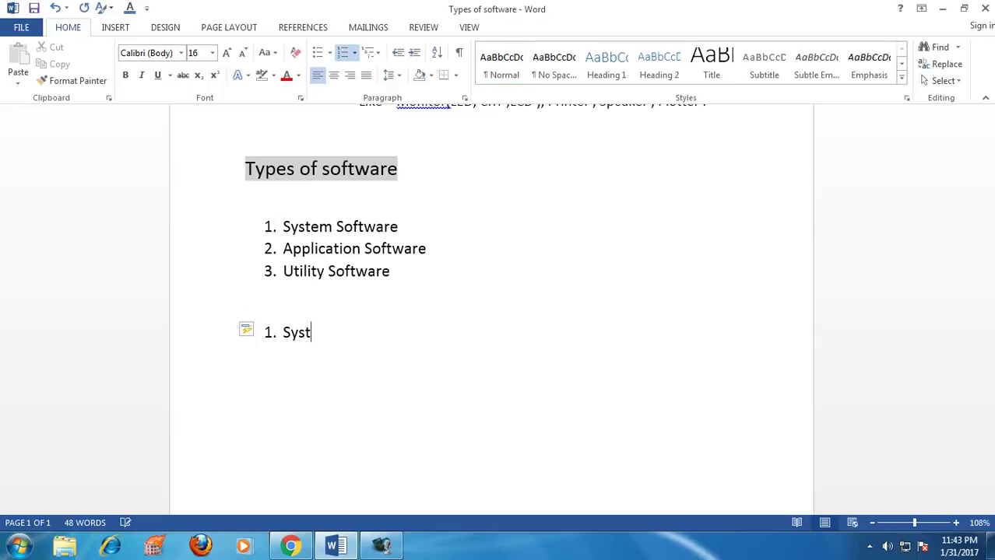
type("ftware -")
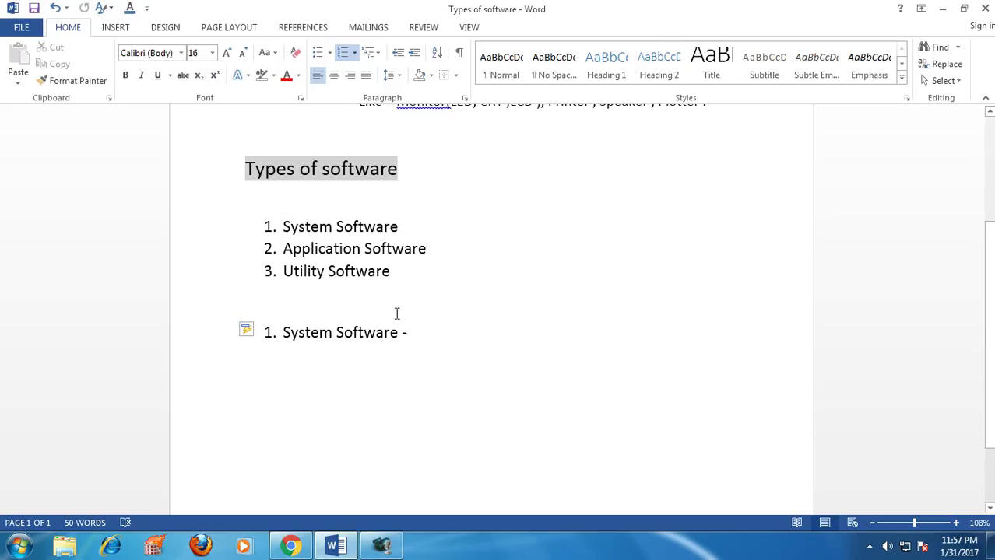
- Add an indented, unnumbered line below the System Software item reading "Like- Windows -98,2000, xp, 2003,2007"
left_click_drag(435, 333, 291, 333)
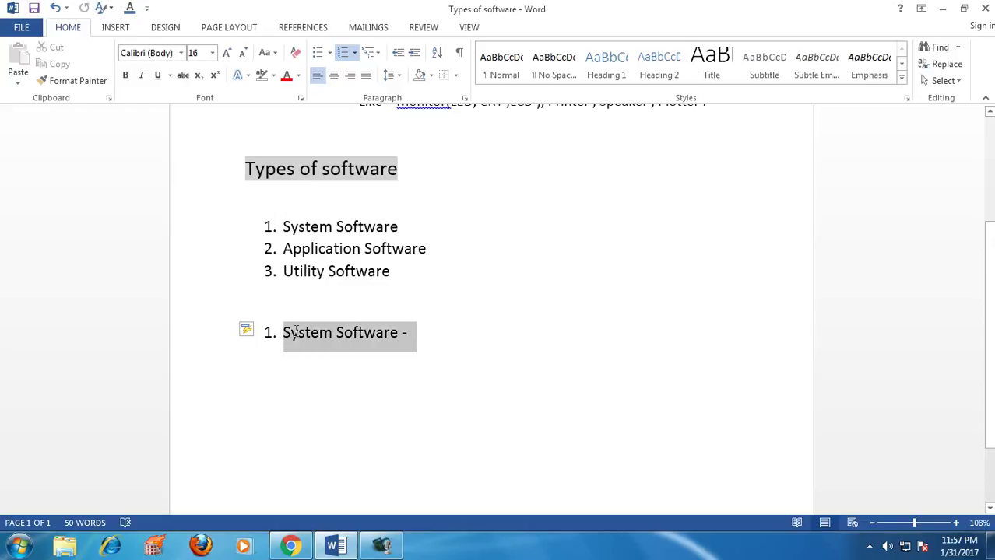
left_click(473, 348)
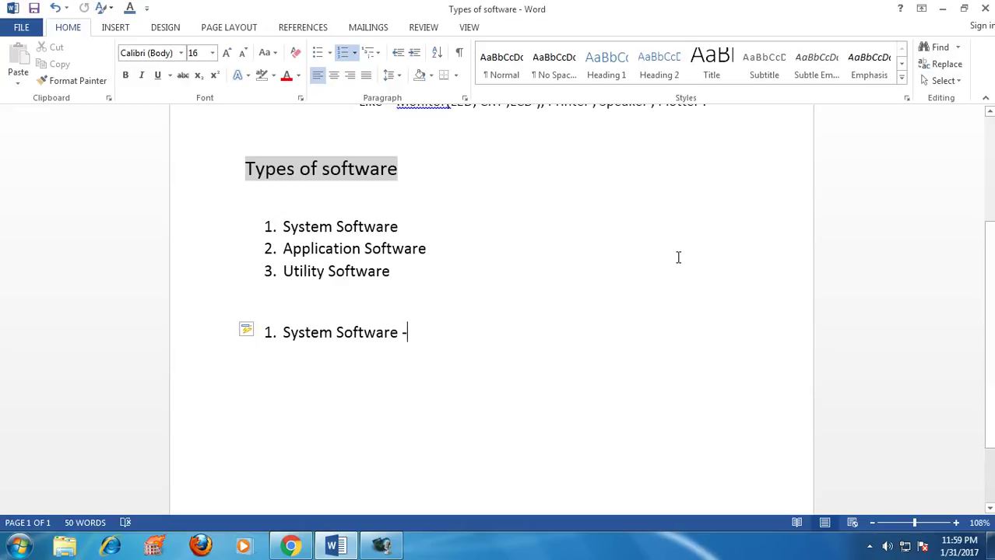
key("Return")
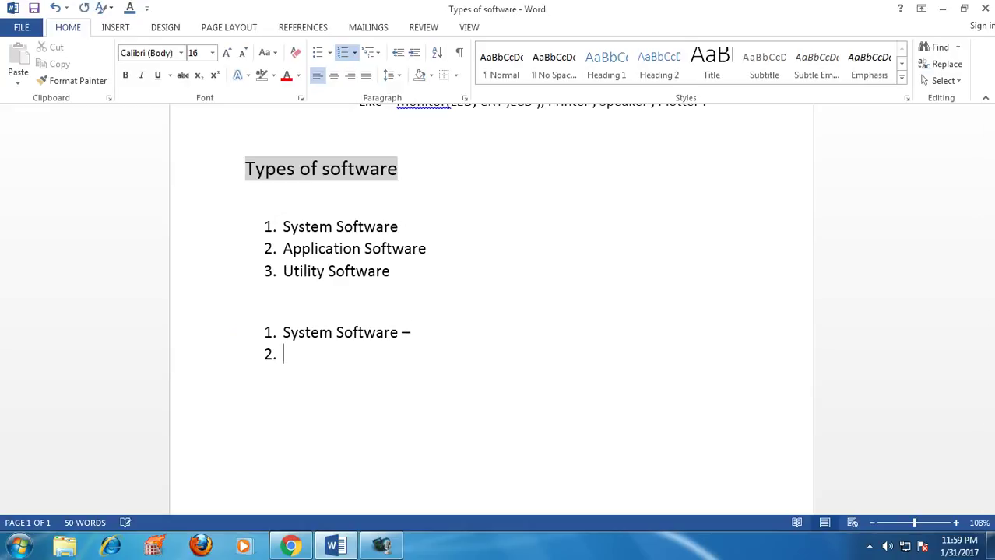
key("BackSpace")
key("Tab")
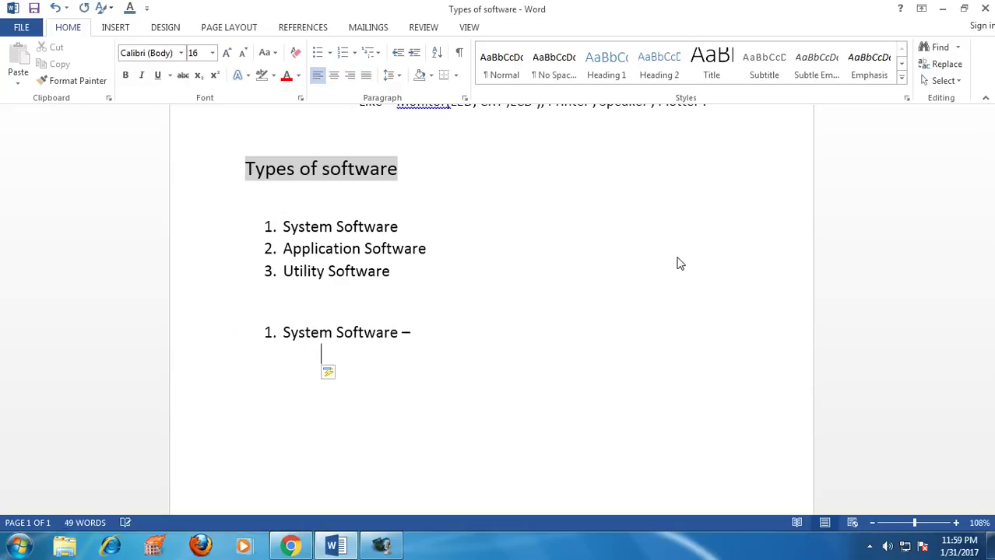
type("Like- Windows -98,")
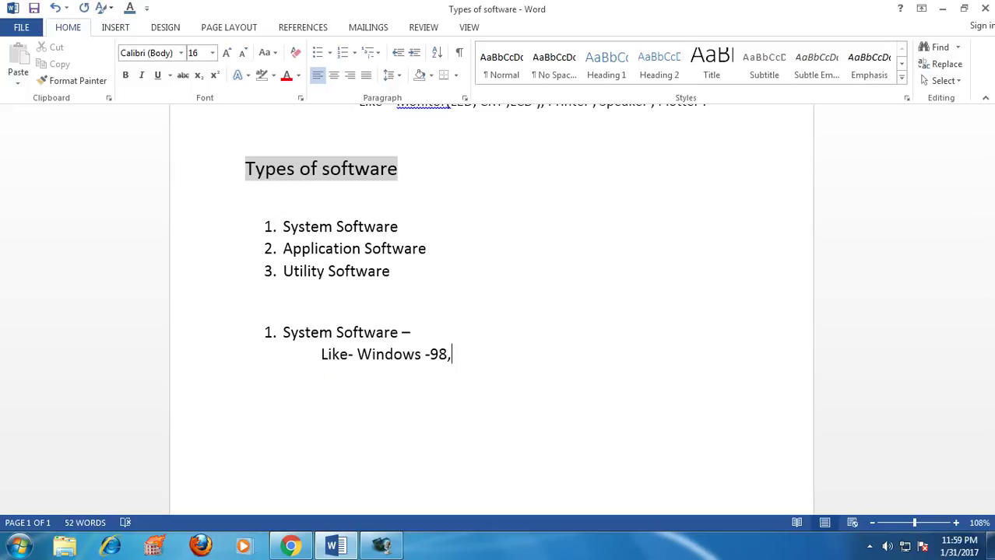
type("2000, xp, ")
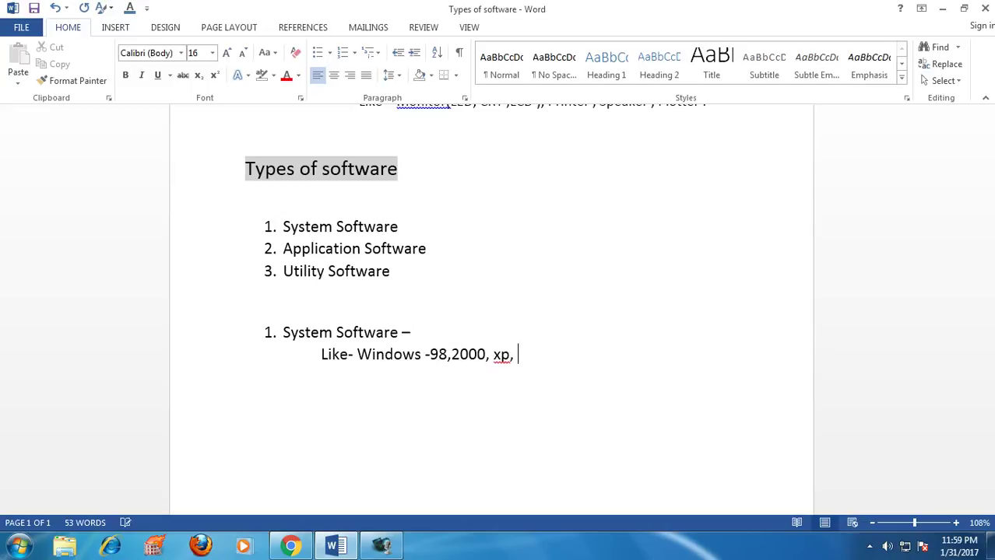
type("2003,2007")
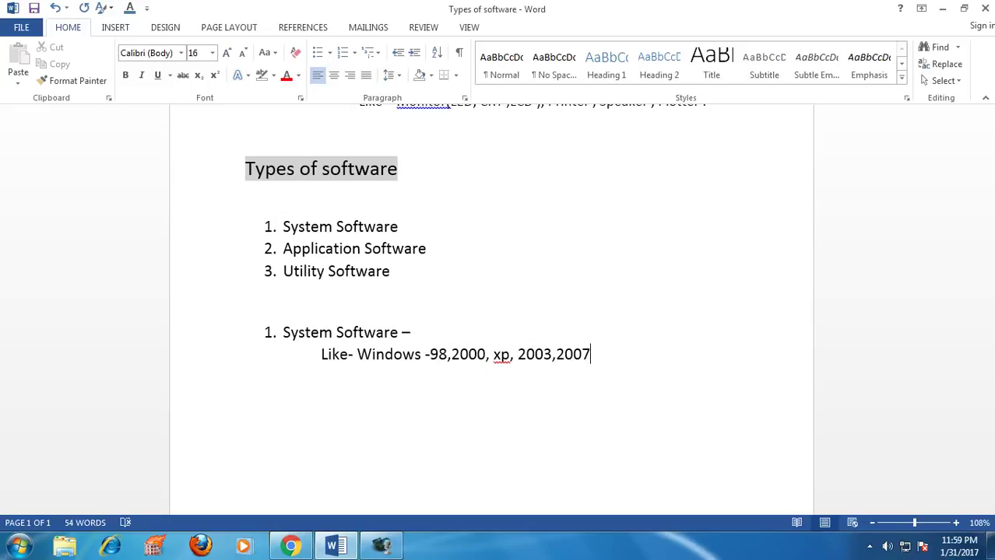
- Extend the System Software examples with ",Linux,Unix, Ubontu"
type(",Linux")
type(",Uni")
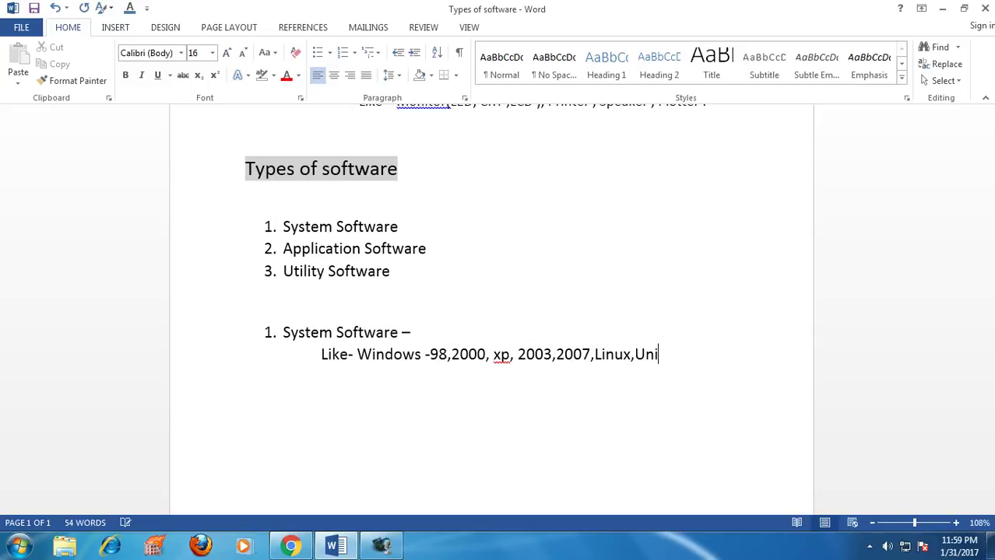
type("x, Ubo")
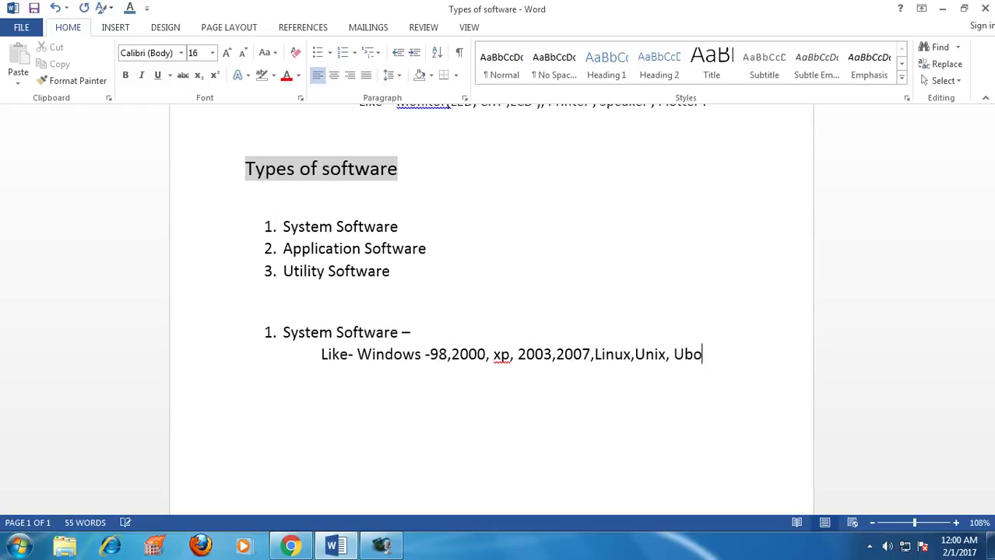
type("ntu")
- Add numbered item 2, "Application Software –", below the System Software examples after a blank line
key("Return")
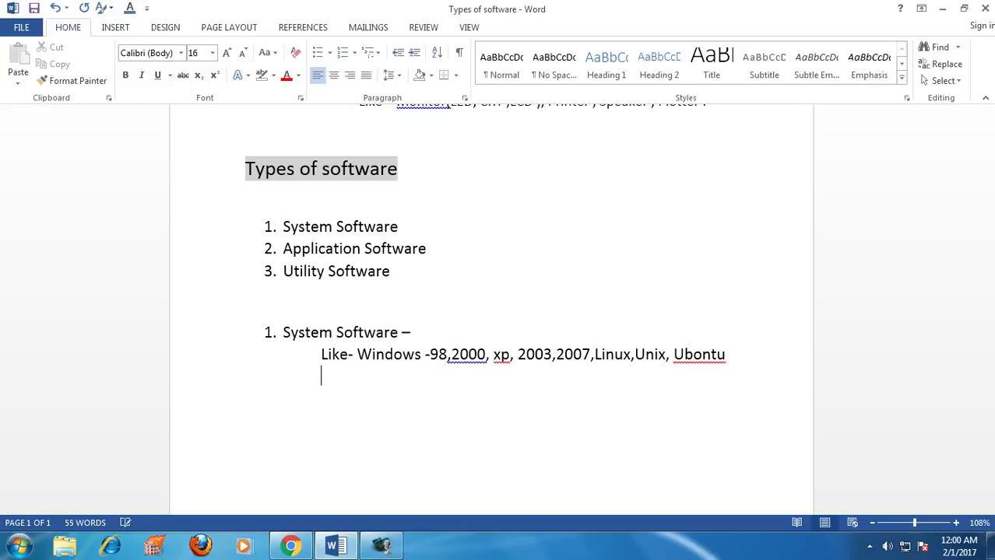
key("Return")
key("BackSpace")
key("Return")
key("Tab")
key("BackSpace")
type("2")
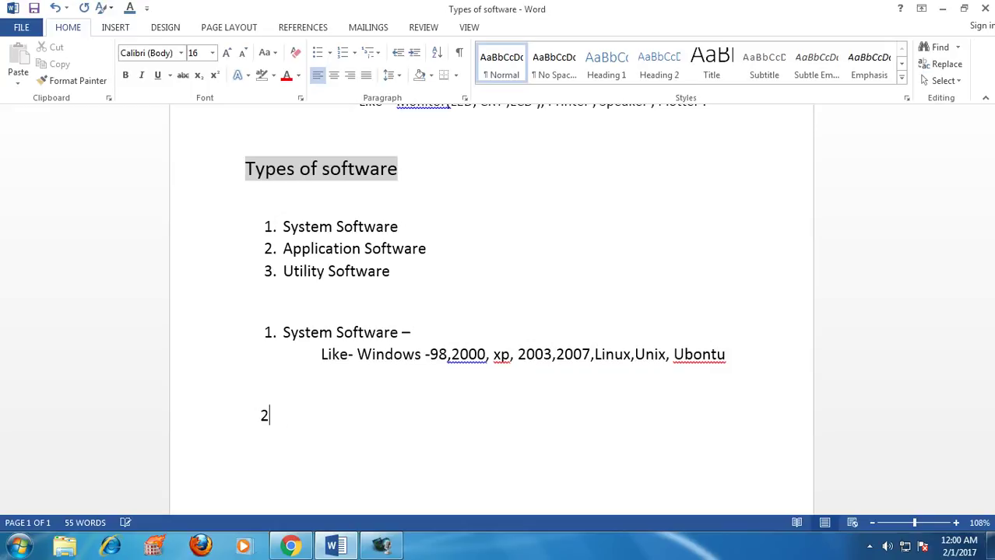
type(". ")
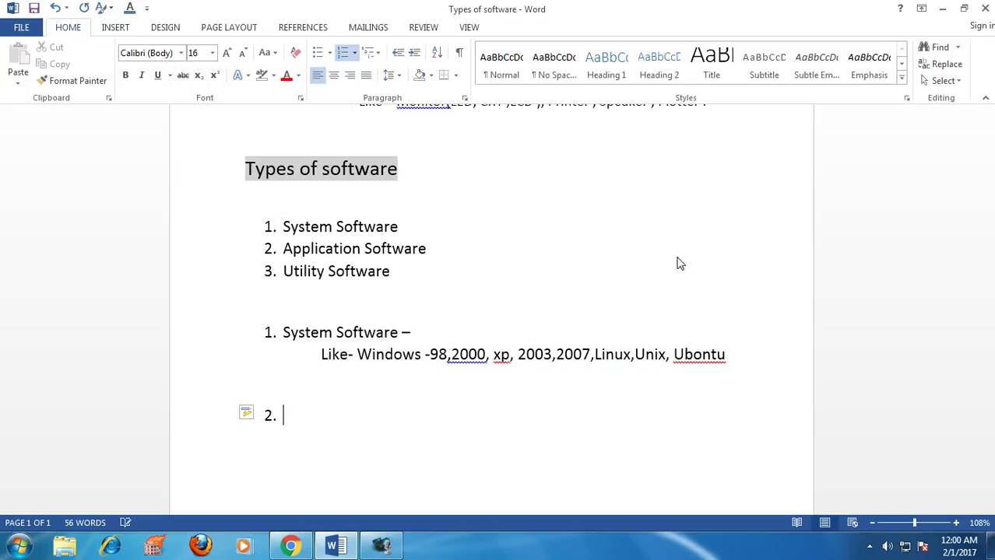
type("Application ")
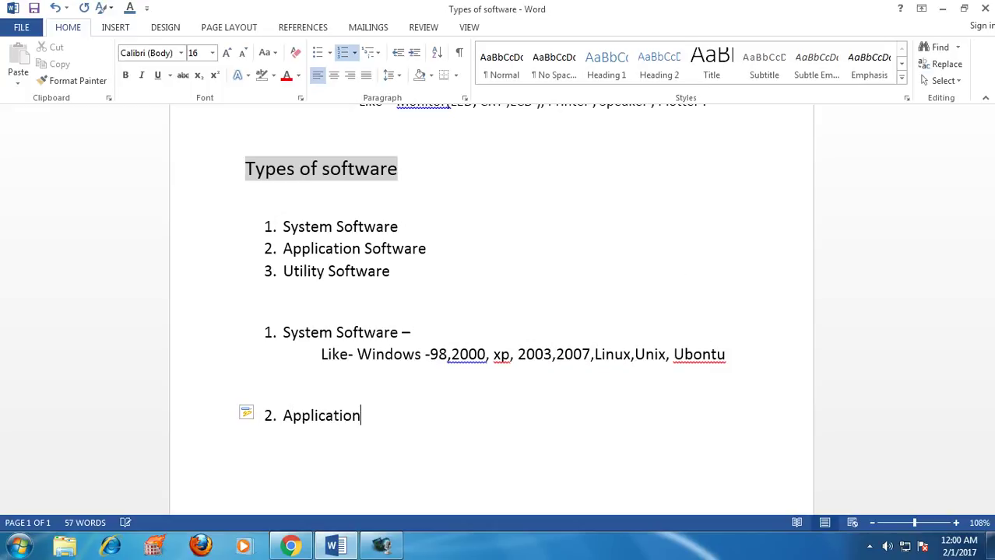
type("Software -")
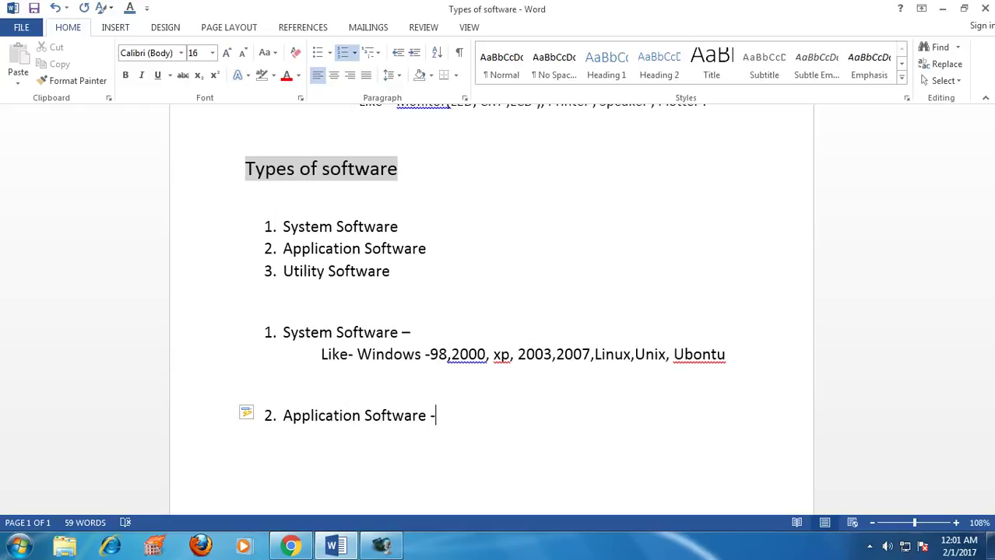
- Add an indented, unnumbered line below the Application Software item reading "Like – MS-Office, Games, Java ,.Net ,Oracle"
key("Return")
key("BackSpace")
key("Tab")
type("Li")
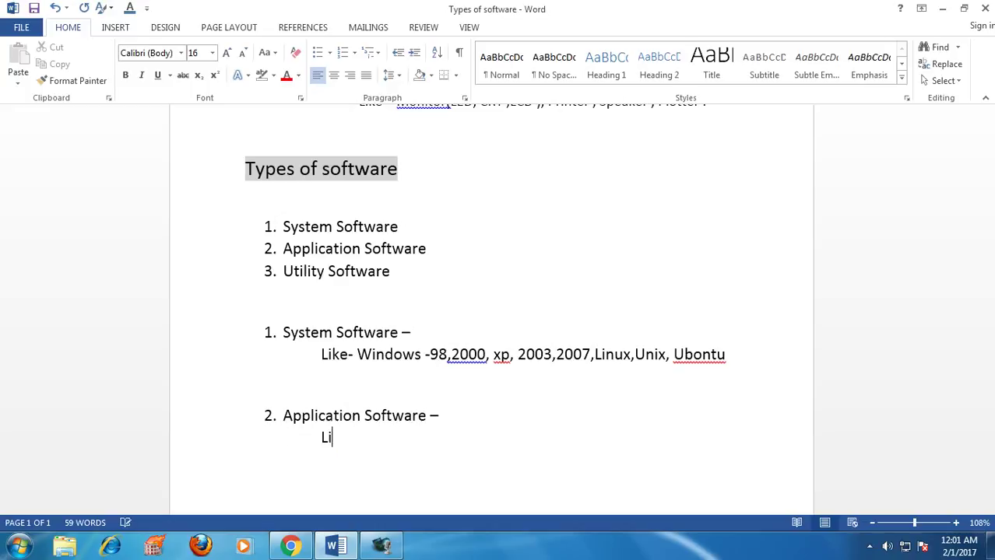
type("ke - ")
type("M")
type("S-O")
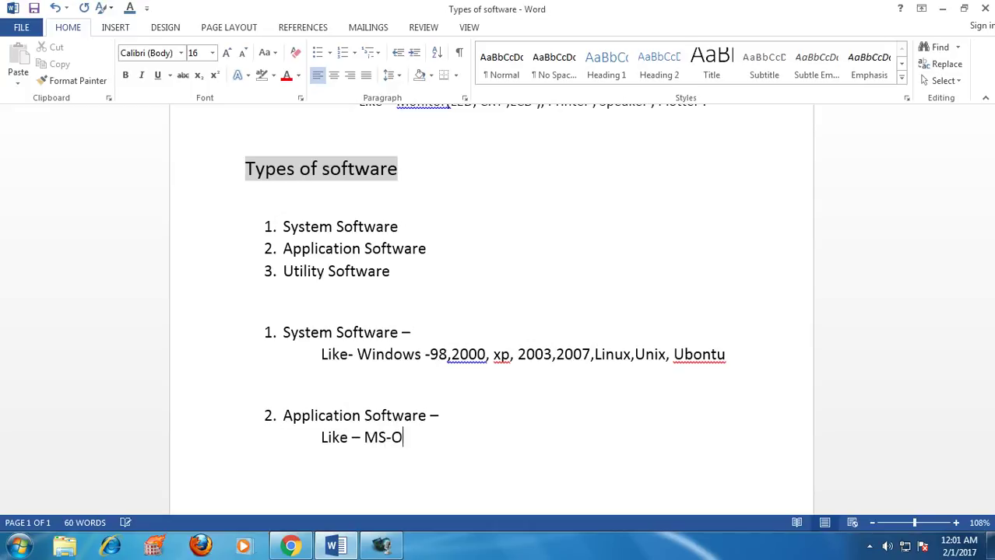
type("ffice,")
type("Game")
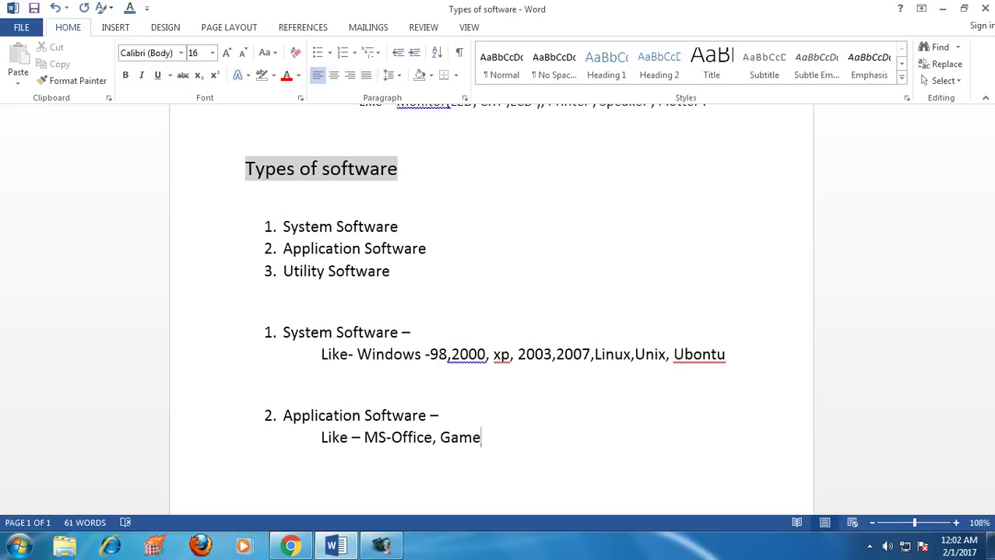
type("s, Java ,.Ne")
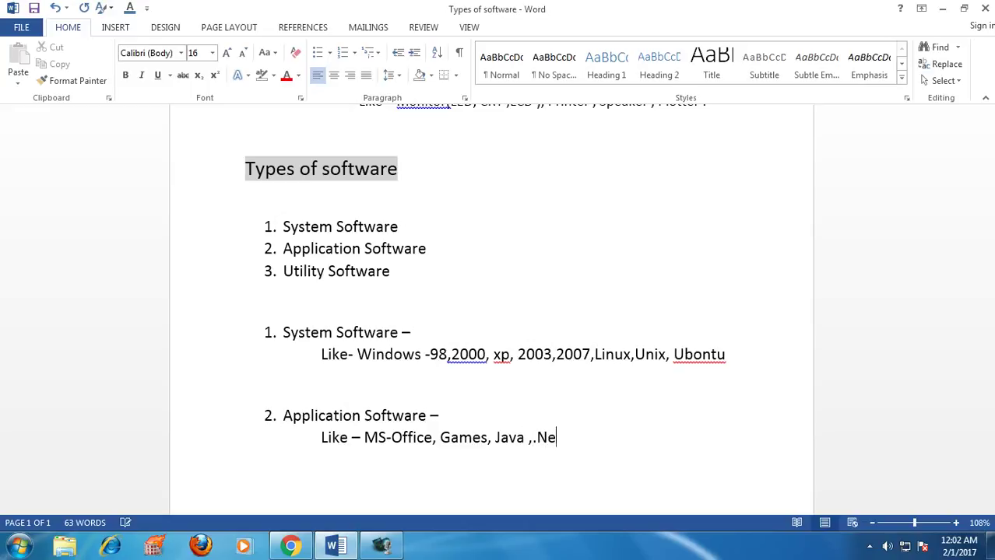
type("t ,Oracle")
- Add numbered item 3, "Utility Software –", below the Application Software examples after a blank line
key("Return")
key("ctrl+shift+n")
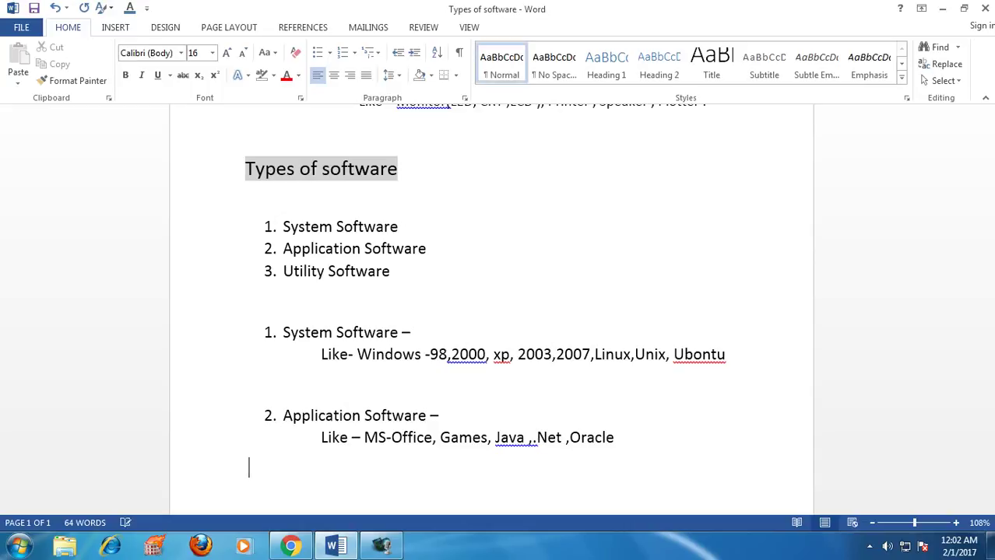
key("Return")
type("3. ")
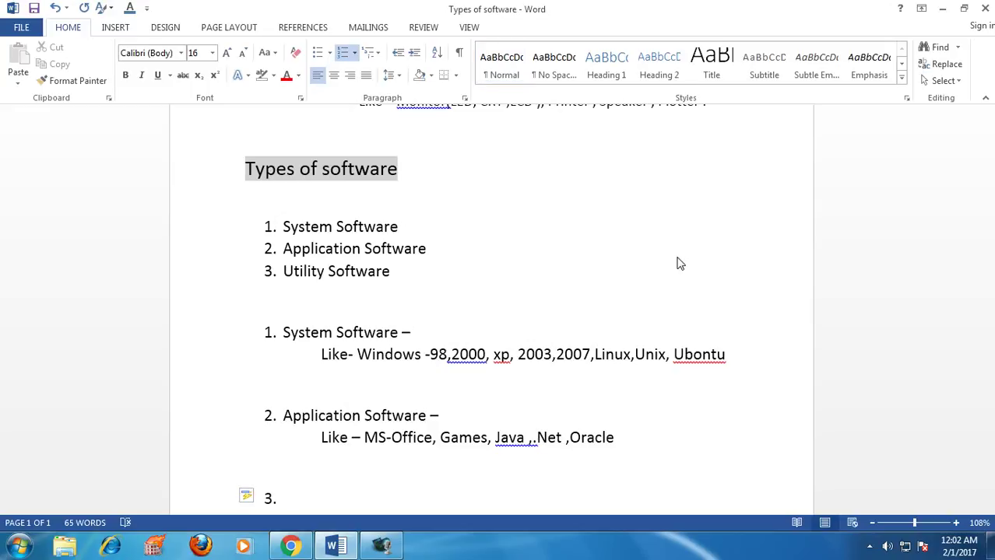
type("Utility Soft")
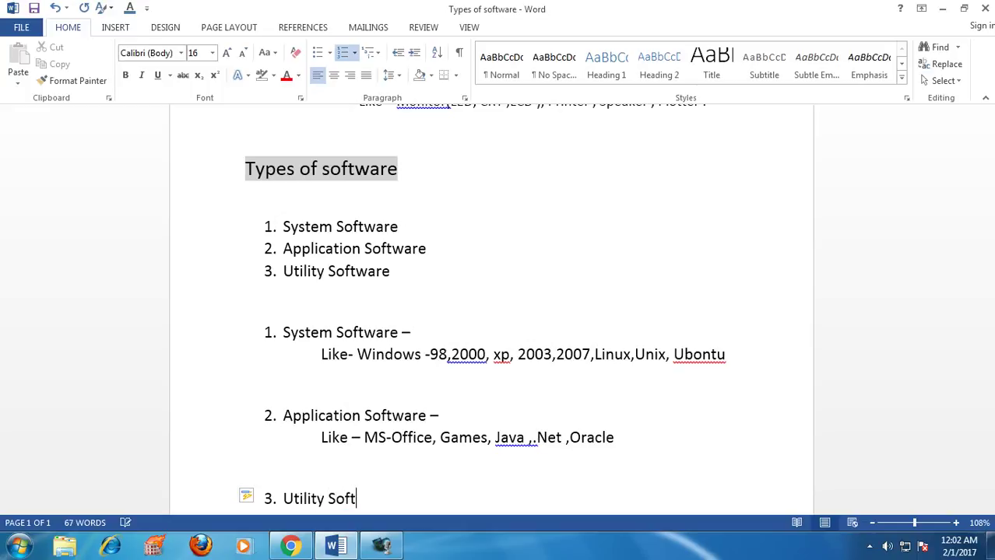
type("ware -")
- Add an indented, unnumbered line below the Utility Software item reading "Like – Calculator ,Paint ,"
key("Return")
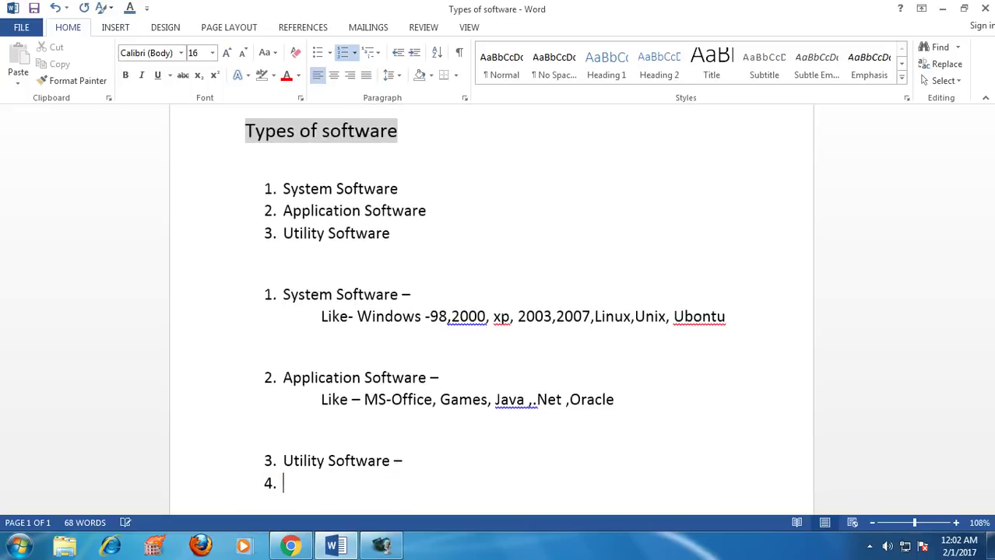
key("BackSpace")
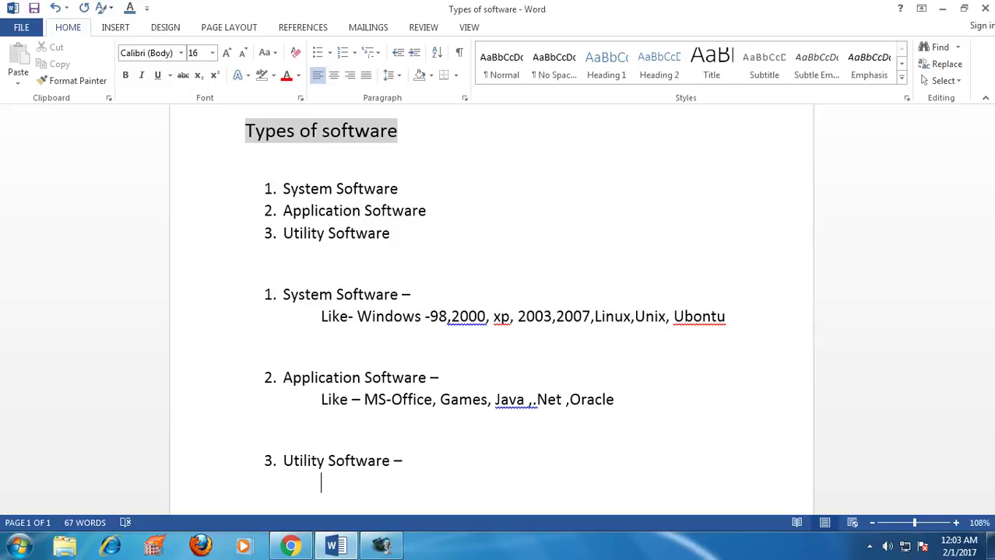
type("Like - Calcu")
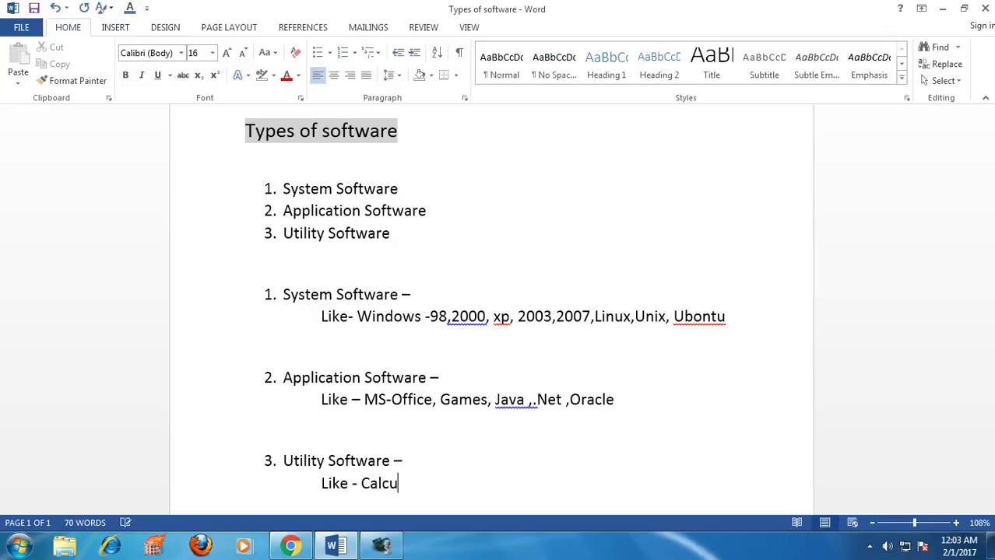
type("lator ,")
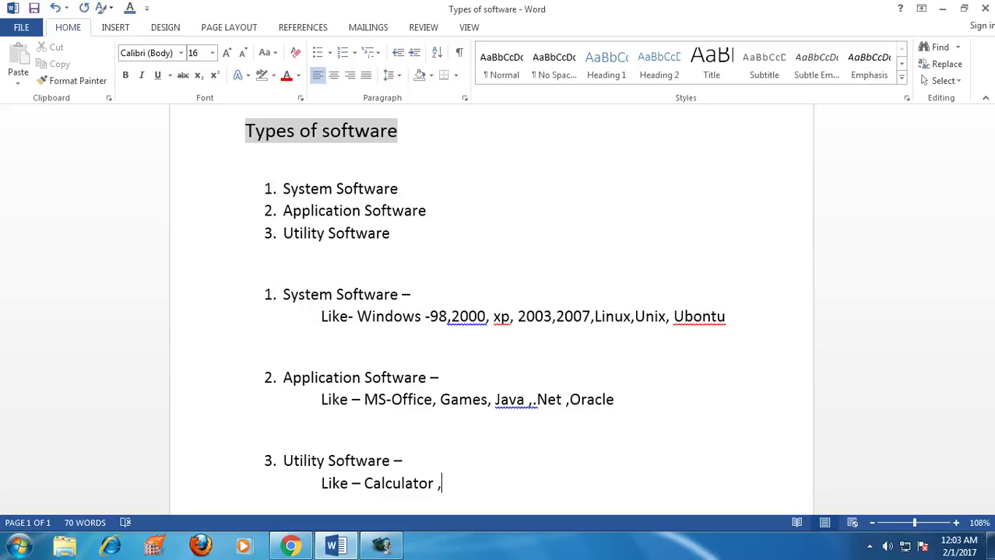
type("Paint ,")
- Insert an indented "MS-Office" line below the Application Software examples, separated by a blank line
left_click(650, 397)
key("Return")
key("Return")
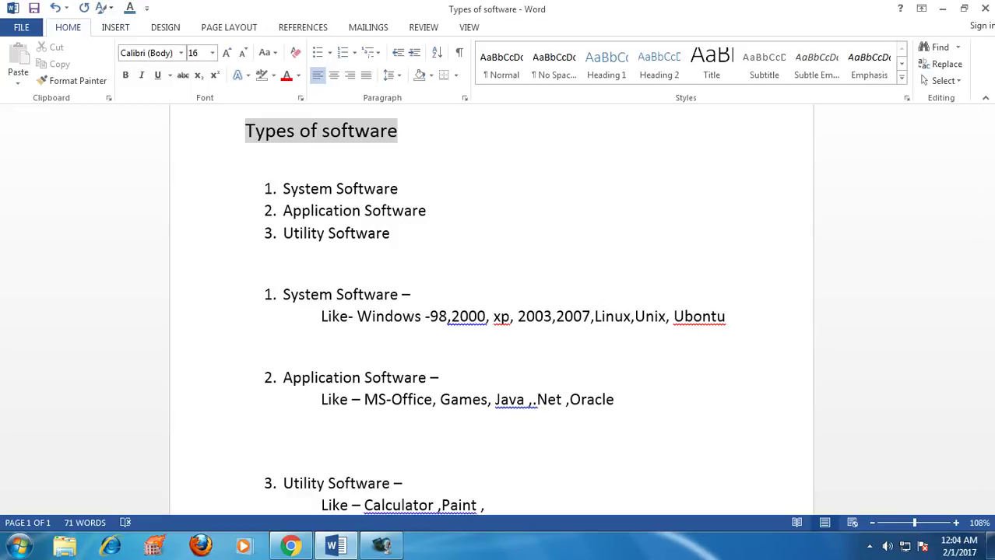
type("Ms")
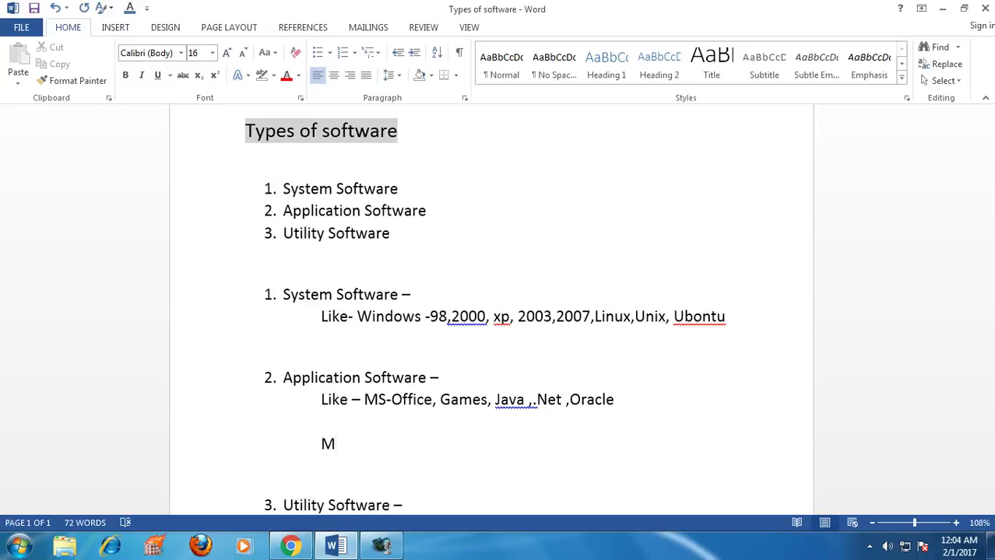
key("BackSpace")
type("S-Office")
- Start a further indented numbered list under MS-Office with "MS-Word" as item 1 and "MS-EXCell" as item 2
key("Return")
key("Tab")
key("Tab")
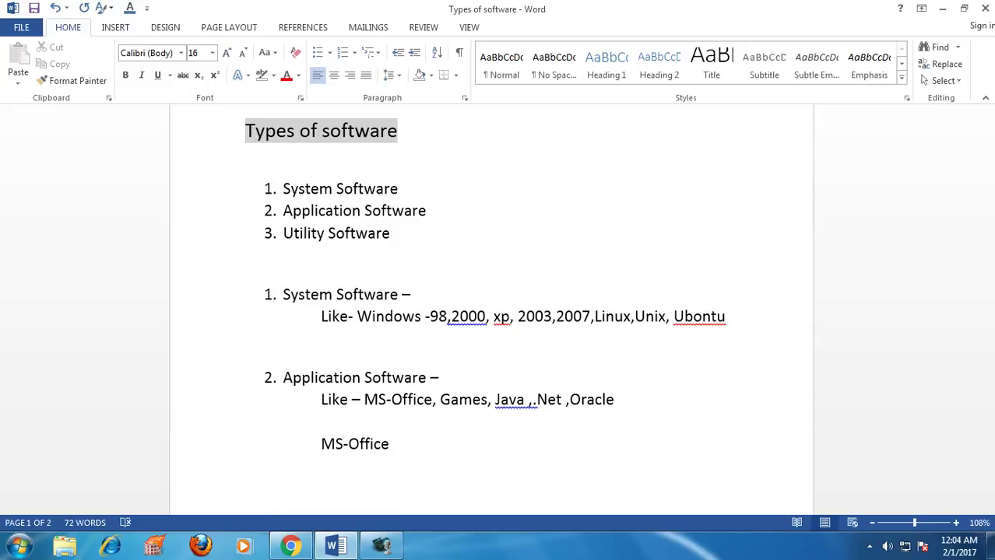
type("1. ")
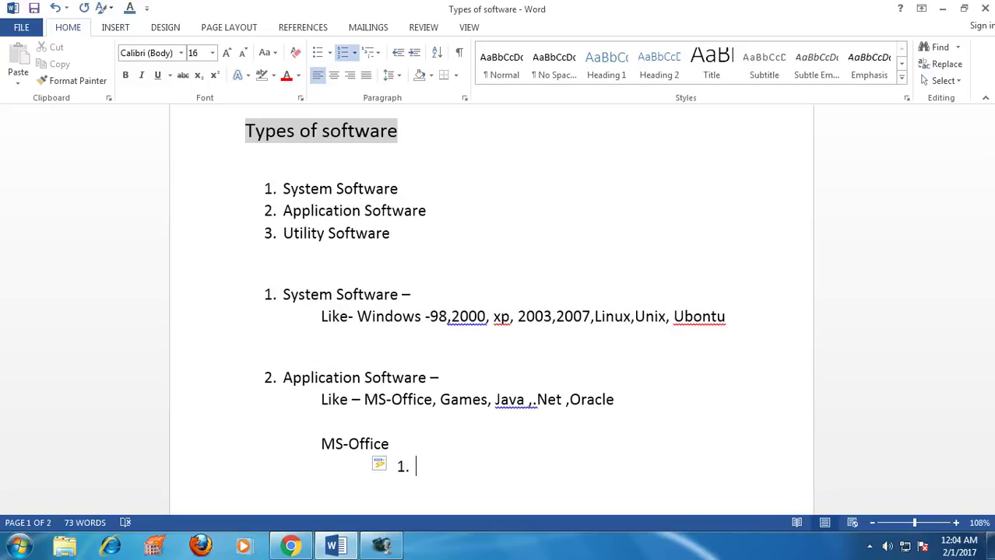
type("MS-Word")
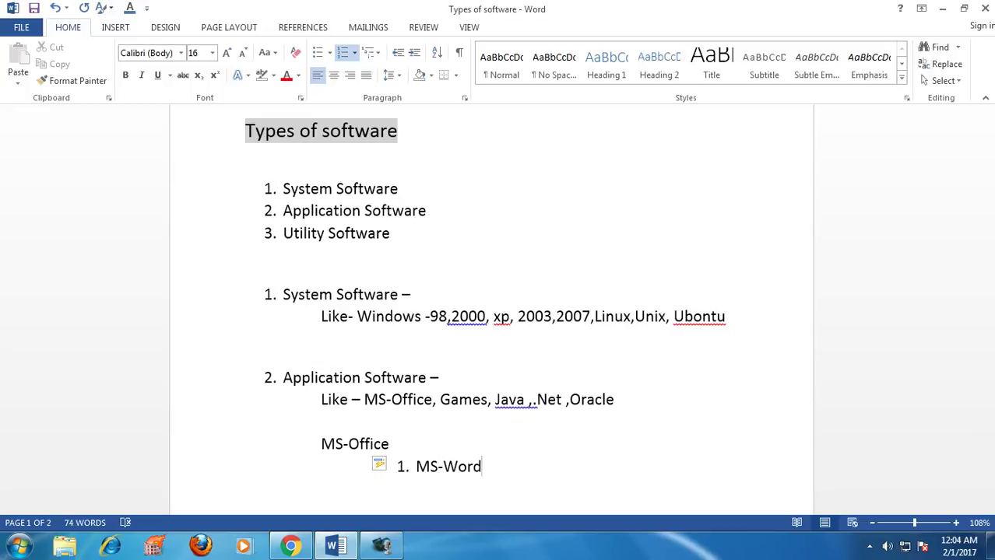
key("Return")
type("MS-")
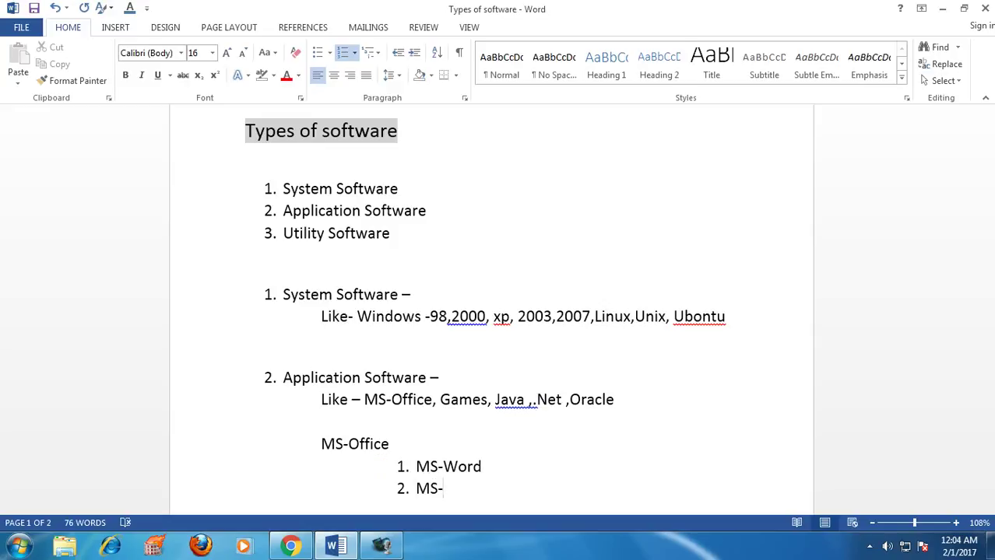
type("EXCell")
key("Return")
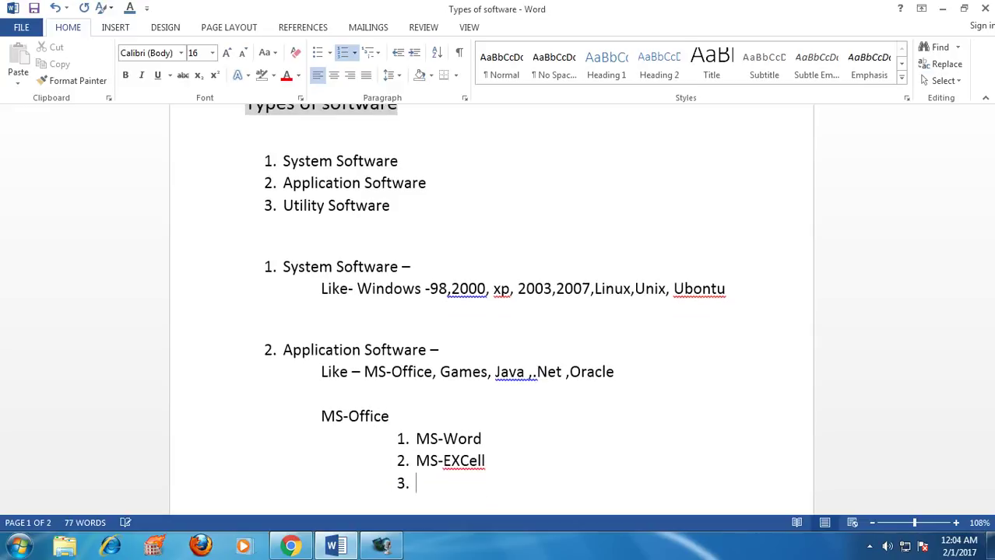
- Correct the capitalization of the second MS-Office list item to "MS-Excell"
key("Up")
key("Right")
key("Right")
key("Right")
key("Right")
key("Right")
key("BackSpace")
type("x")
key("BackSpace")
type("c")
- Enter "MS-PowerPoint" as item 3 of the MS-Office list
left_click(415, 483)
type("MS-")
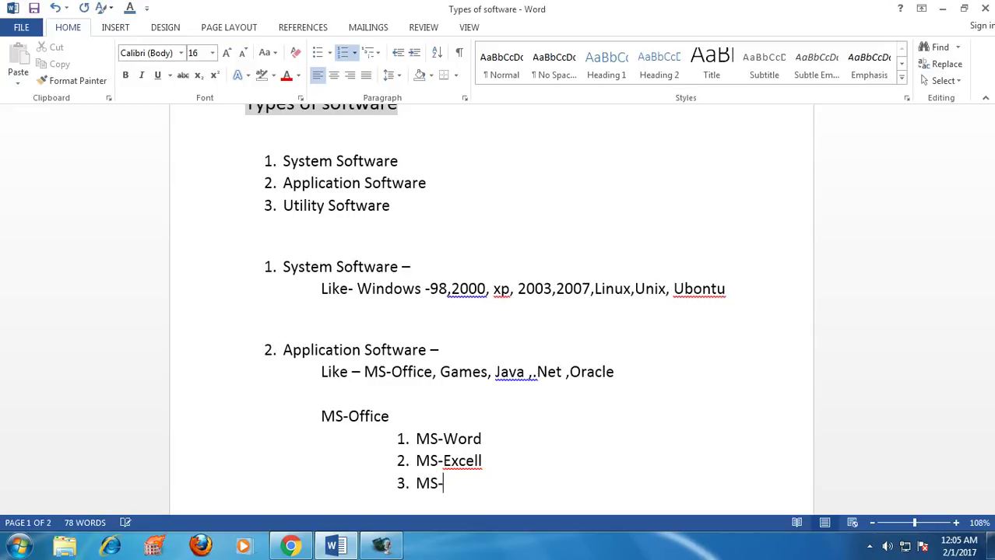
type("PowerPoint")
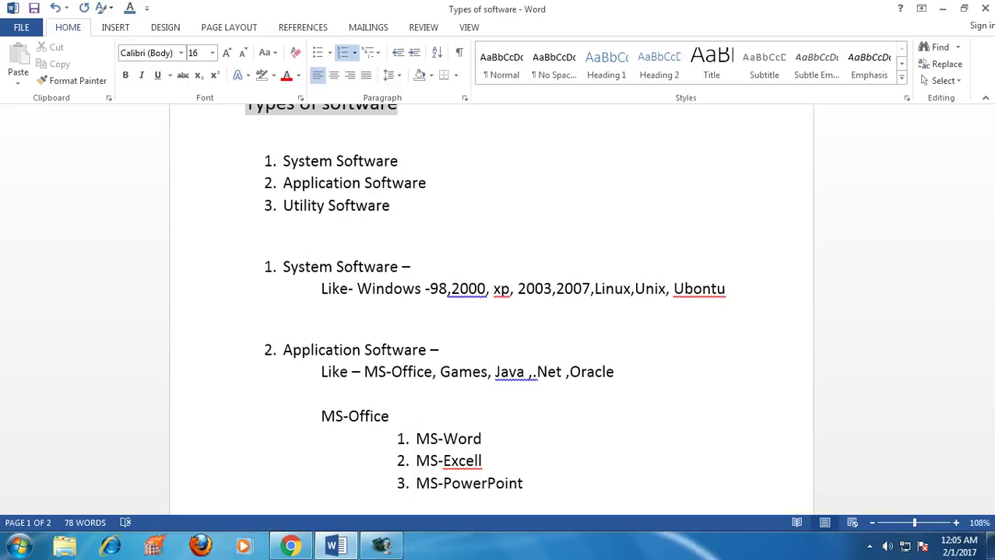
- Enter "MS-Access" as item 4 of the MS-Office list
key("Return")
type("4.")
key("BackSpace")
key("BackSpace")
type("MS-AC")
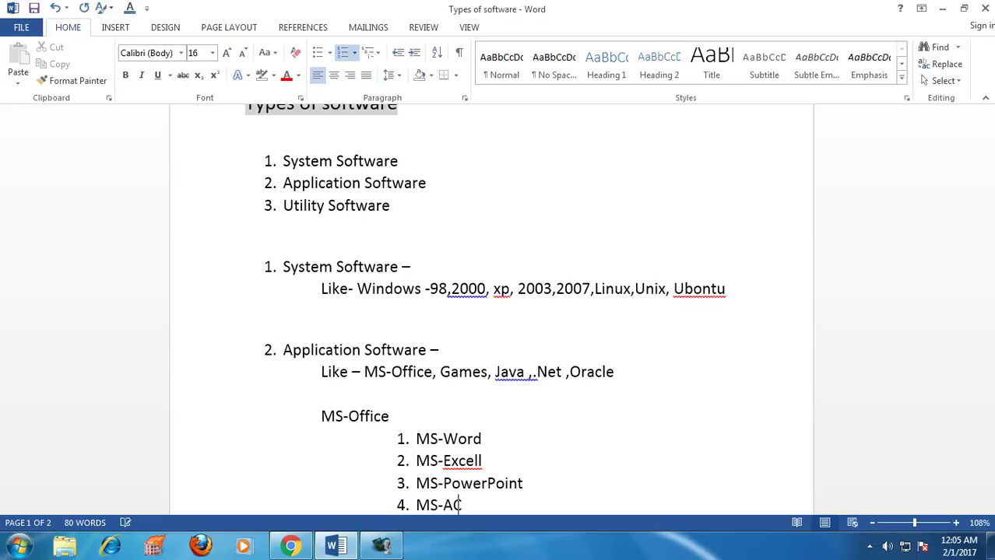
type("CESS")
key("BackSpace")
key("BackSpace")
key("BackSpace")
key("BackSpace")
key("BackSpace")
type("ccess")
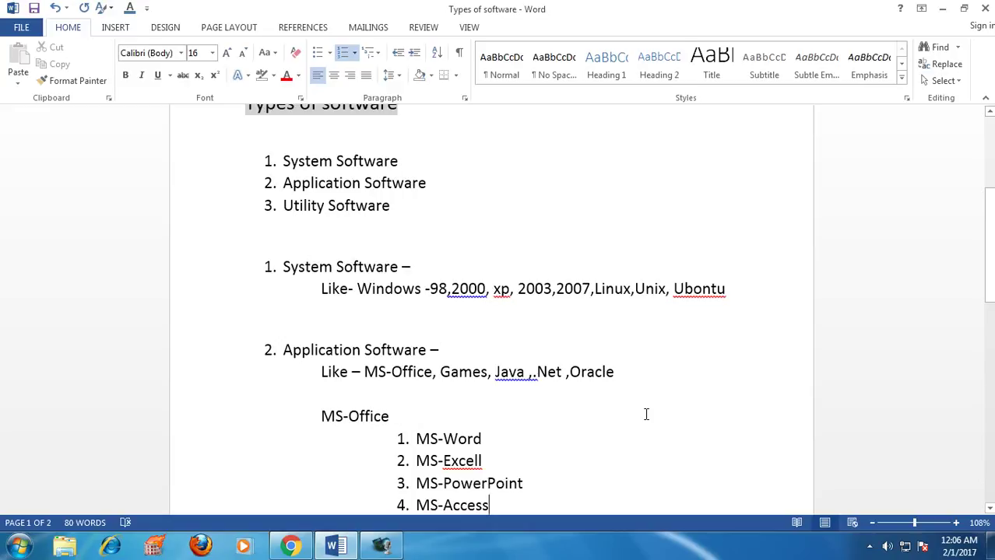
- Extend the "MS-Office" line above the numbered list with "- Application"
scroll(645, 413, "down", 3)
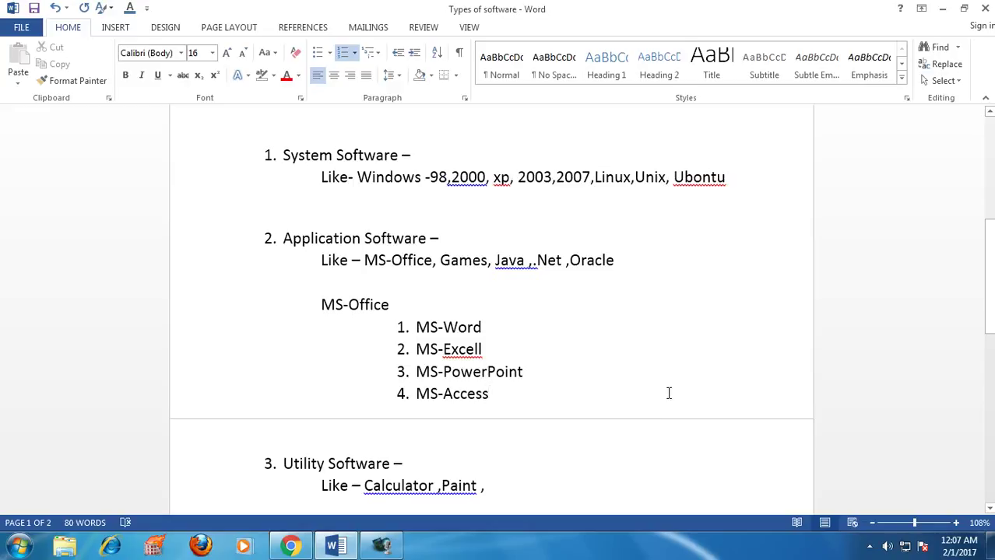
scroll(685, 467, "down", 1)
scroll(644, 466, "up", 1)
scroll(623, 437, "down", 4)
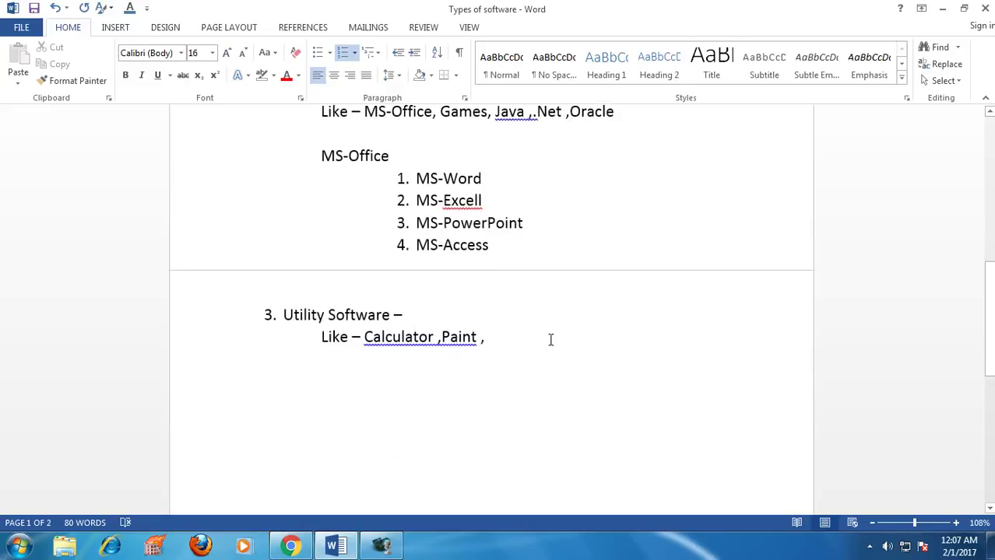
left_click_drag(322, 157, 411, 162)
left_click(417, 161)
type("- Applix")
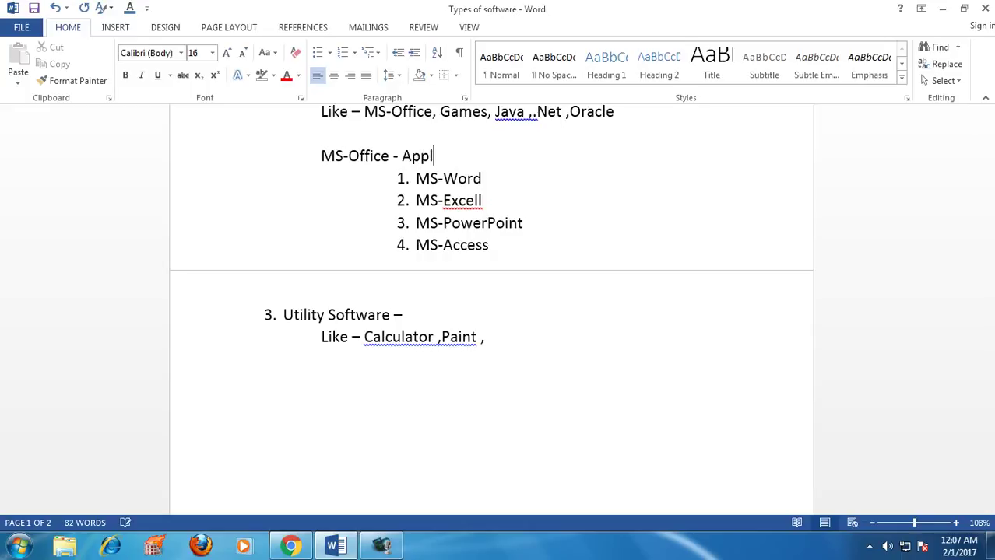
key("BackSpace")
type("cation")
left_click_drag(319, 156, 392, 156)
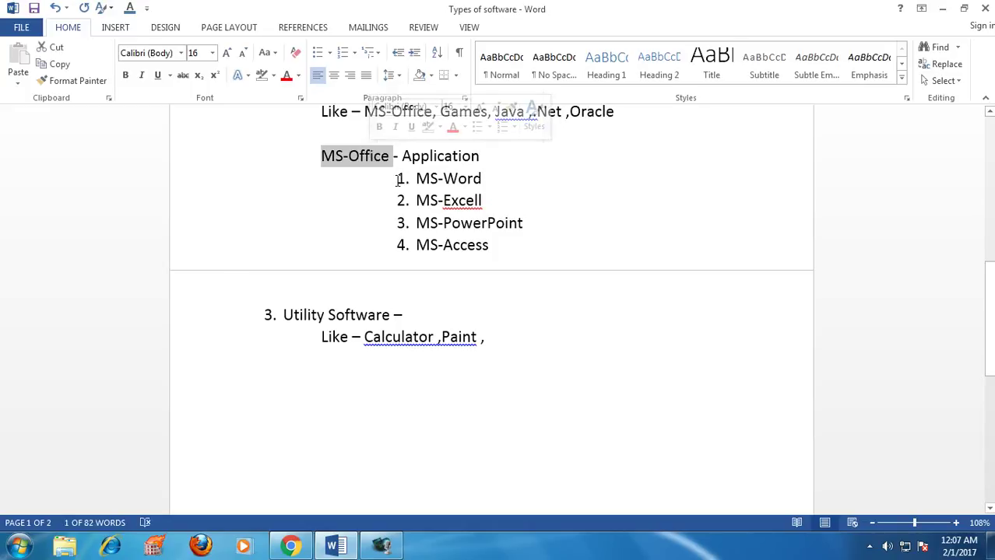
left_click(397, 180)
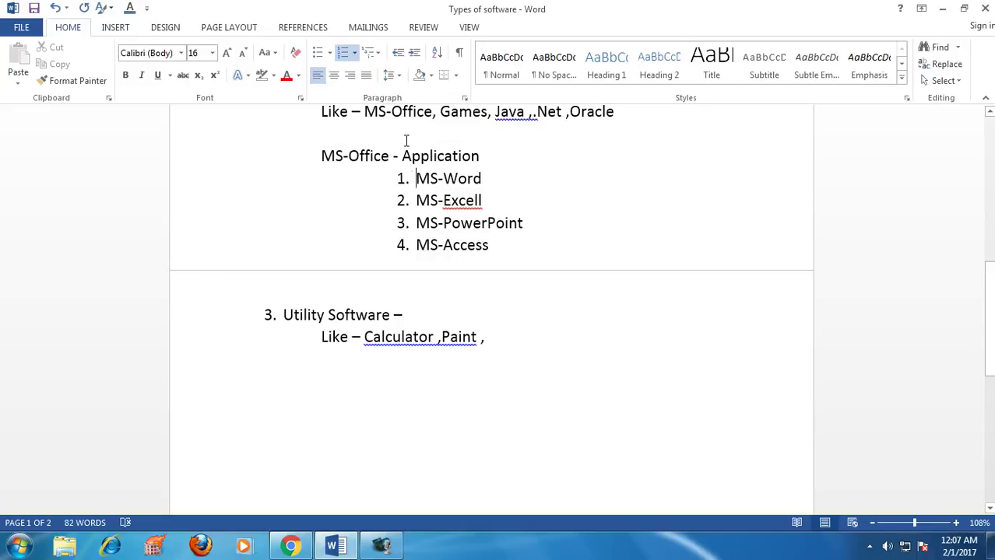
- Move "MS-Word" onto a new unnumbered, indented line below "MS-Office – Application" and prefix it with "1."
left_click(480, 160)
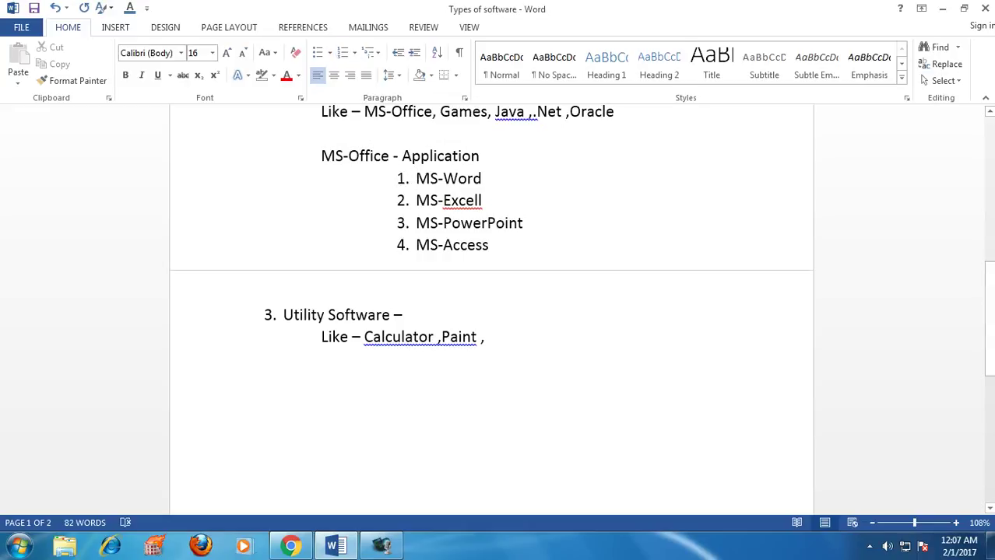
key("Return")
key("Tab")
key("Tab")
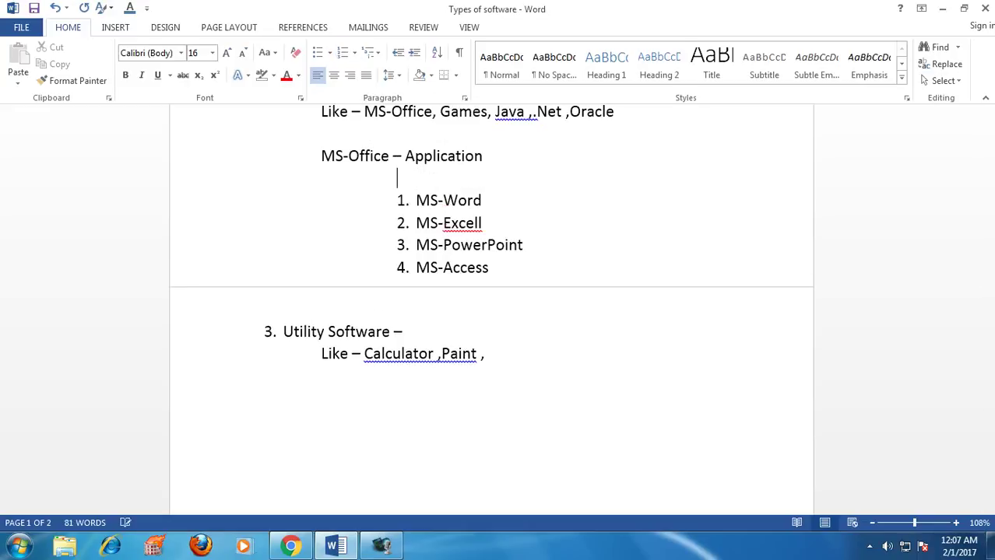
key("Delete")
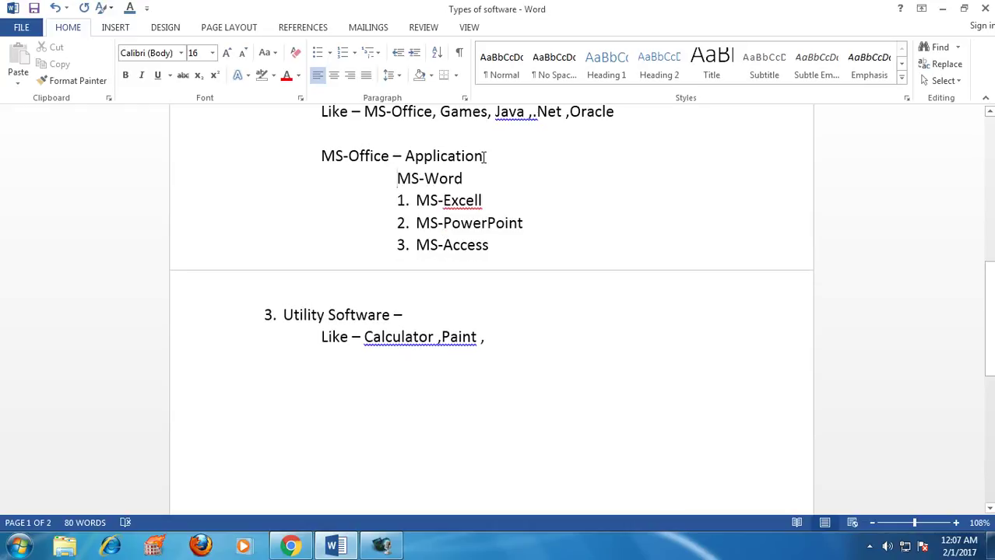
type("1")
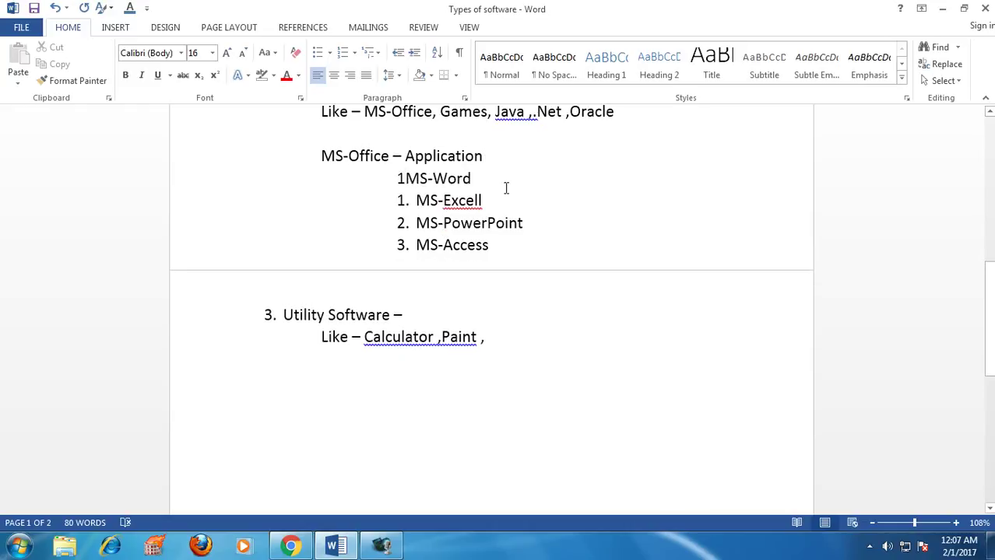
type(".")
- Apply automatic numbering to the four lines from MS-Word to MS-Access as one list
left_click(542, 250)
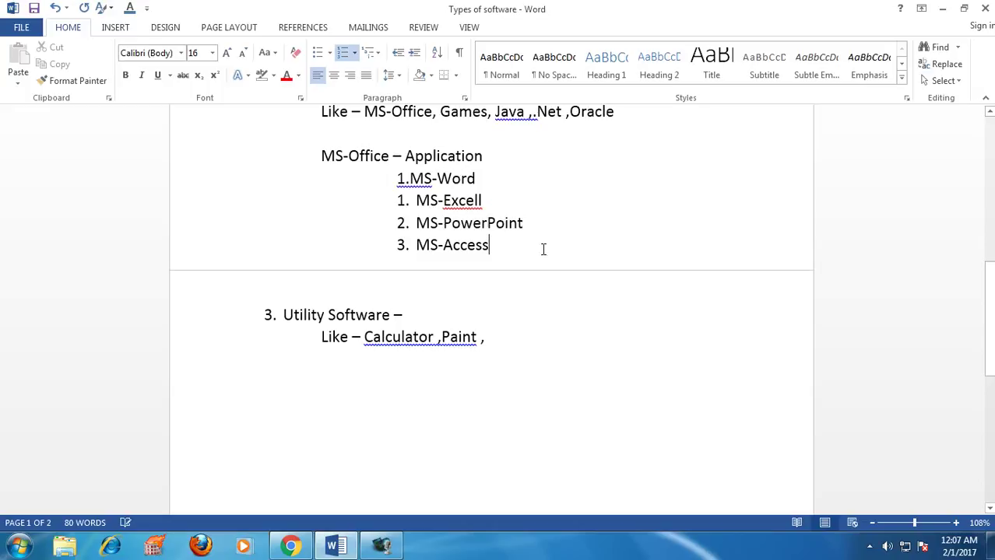
left_click(403, 200)
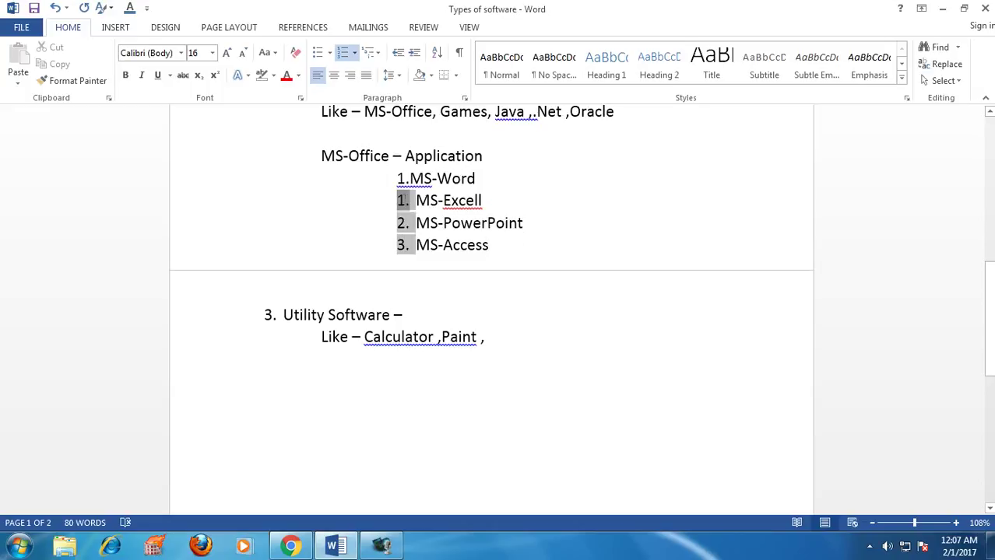
left_click_drag(397, 178, 498, 251)
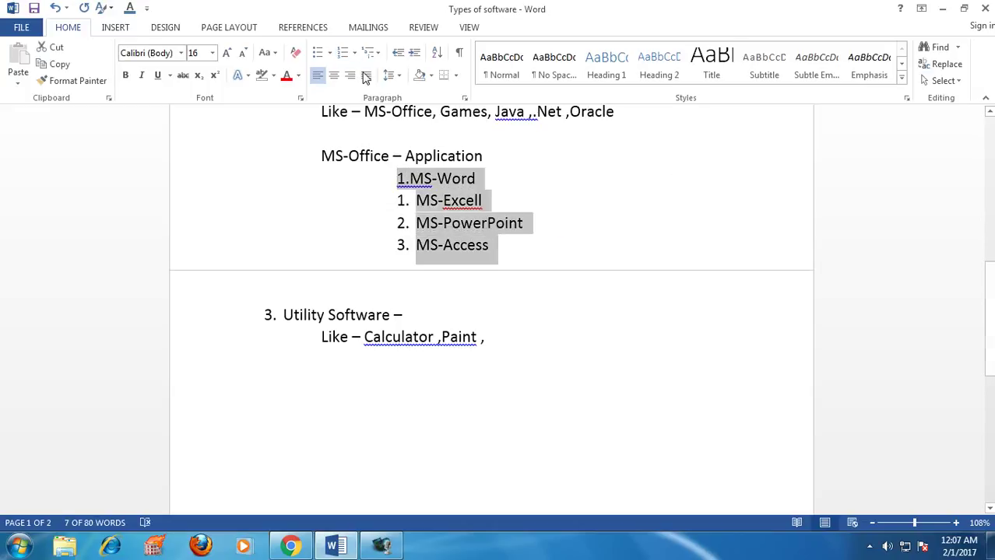
left_click(343, 52)
left_click(527, 255)
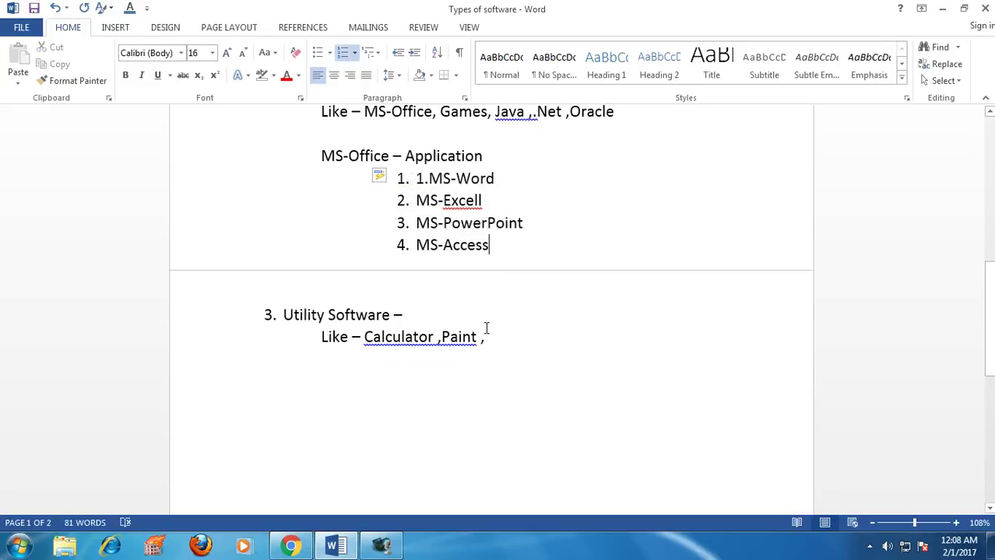
- Remove the empty line above the Utility Software heading on page 2 and prefix the heading with "3 ."
scroll(485, 327, "up", 7)
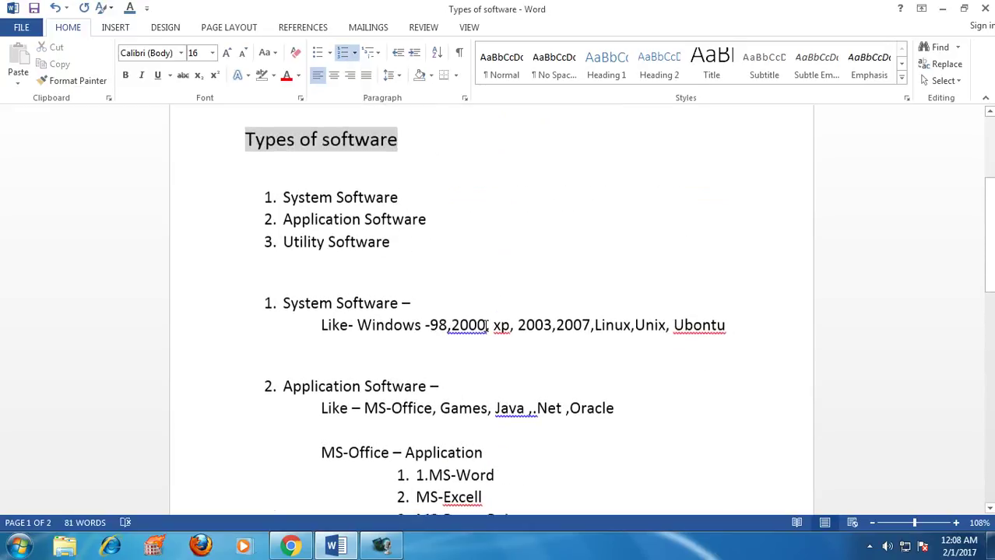
left_click_drag(989, 215, 992, 305)
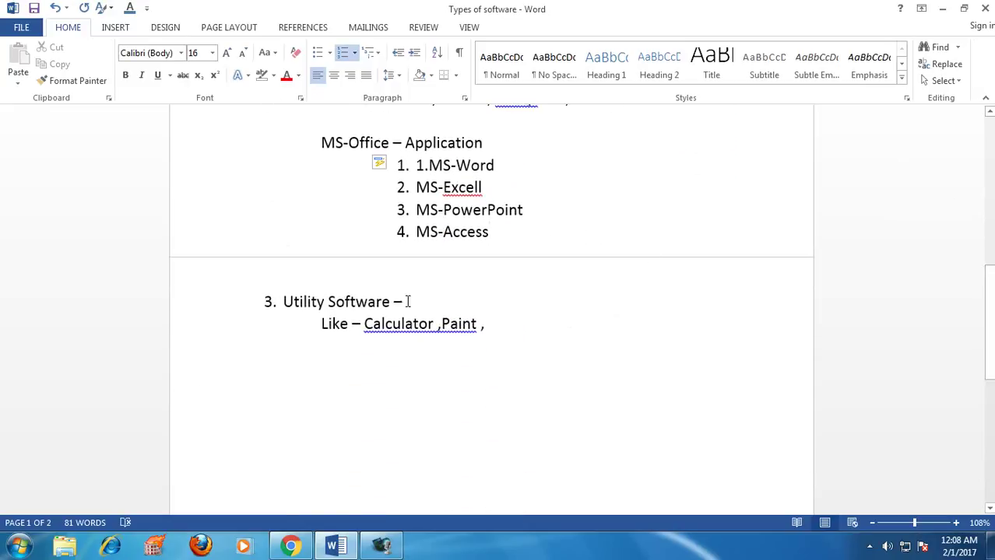
left_click(299, 276)
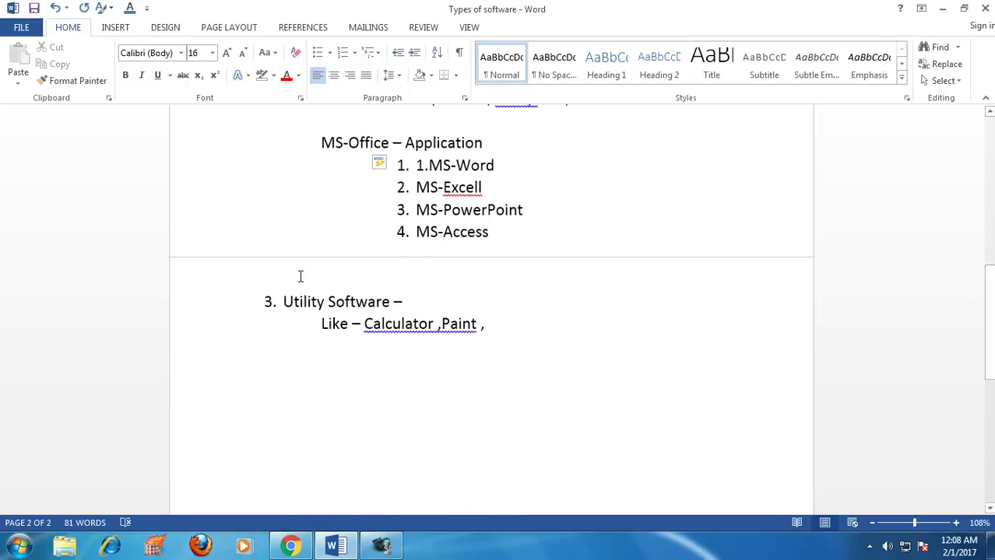
key("Delete")
type("3 .")
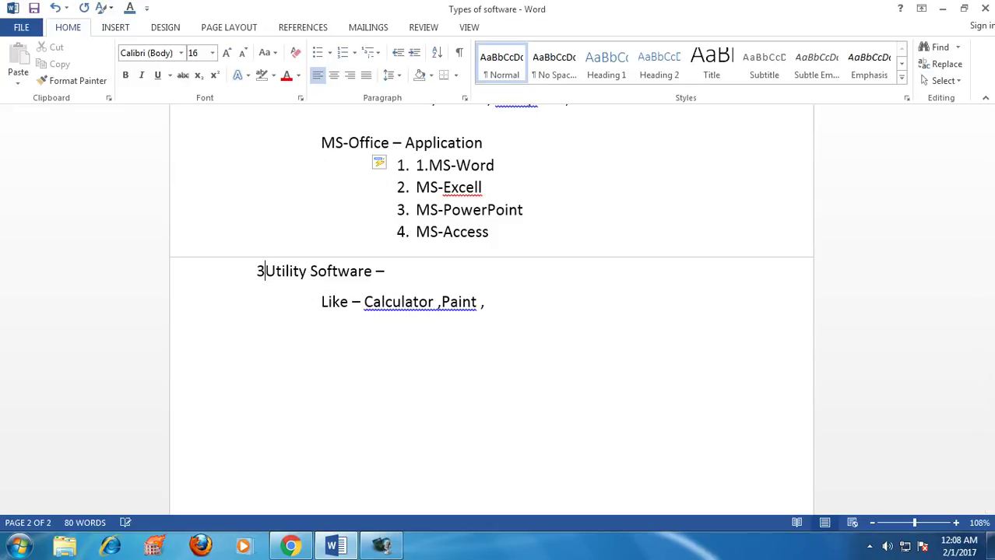
- Add blank lines below the Utility Software examples and enter the unindented heading "Types of Application"
left_click(525, 305)
key("Return")
key("Return")
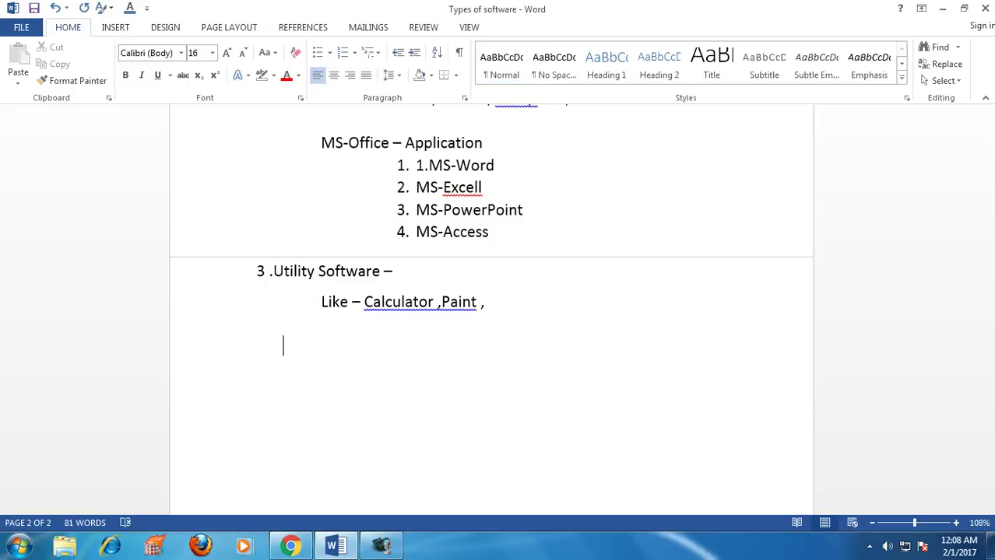
key("Return")
key("Return")
type("Wi")
key("BackSpace")
key("BackSpace")
key("BackSpace")
type("T")
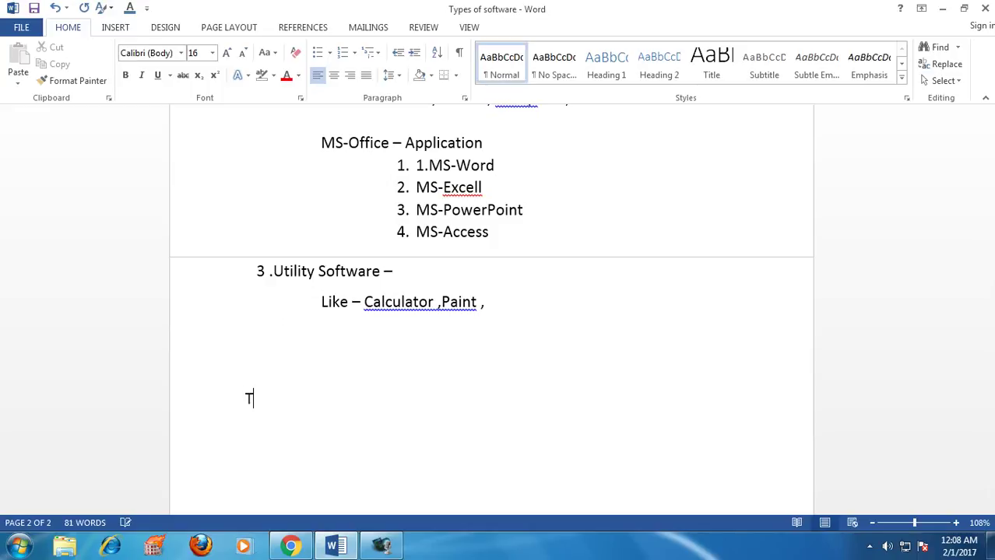
type("ypes of Applicatio")
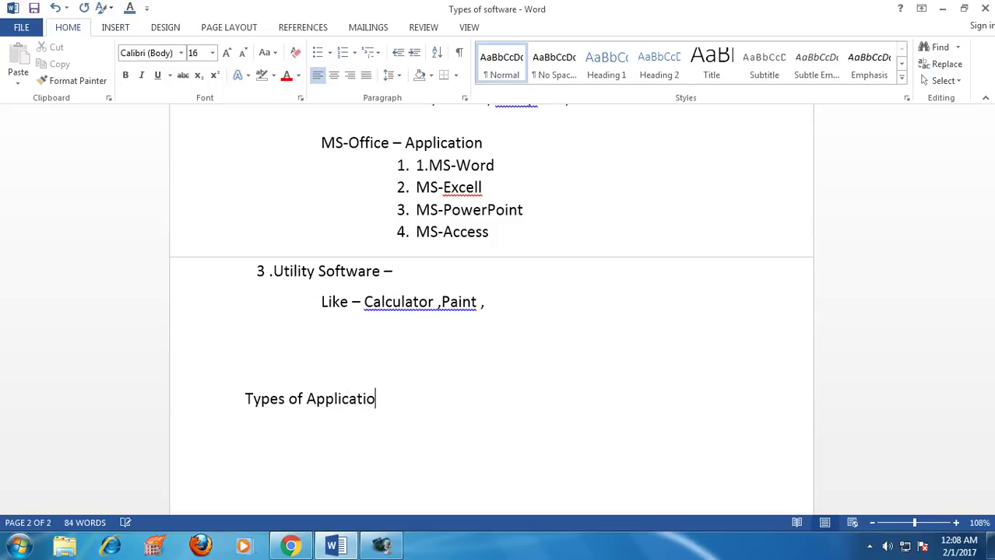
type("n")
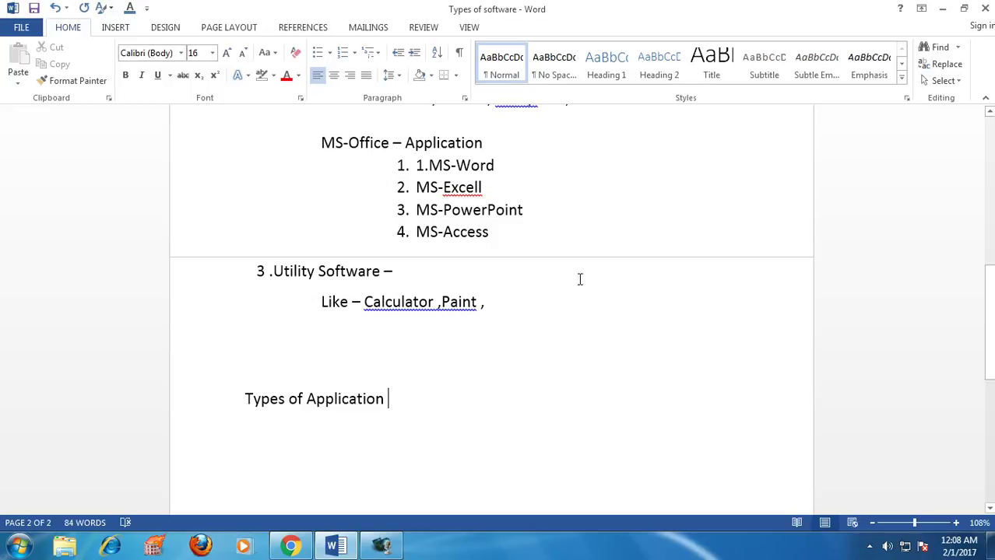
- Highlight the "Types of Application" heading in dark gray
scroll(611, 266, "up", 3)
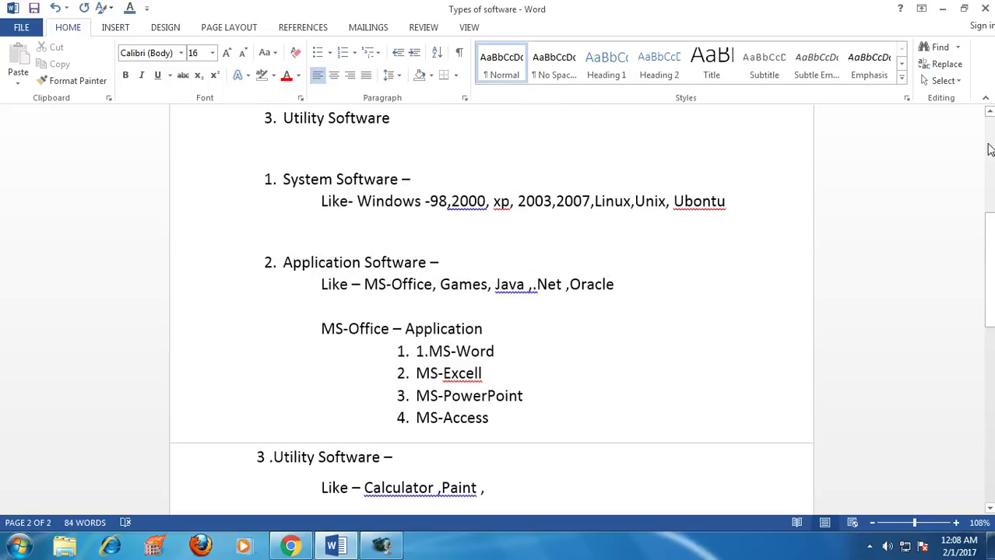
left_click_drag(989, 272, 989, 168)
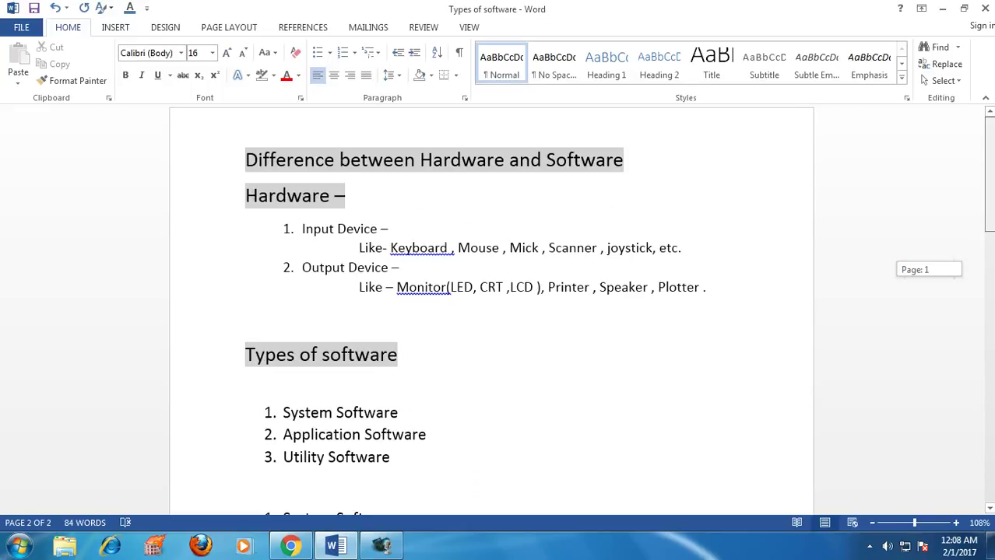
left_click_drag(989, 168, 989, 365)
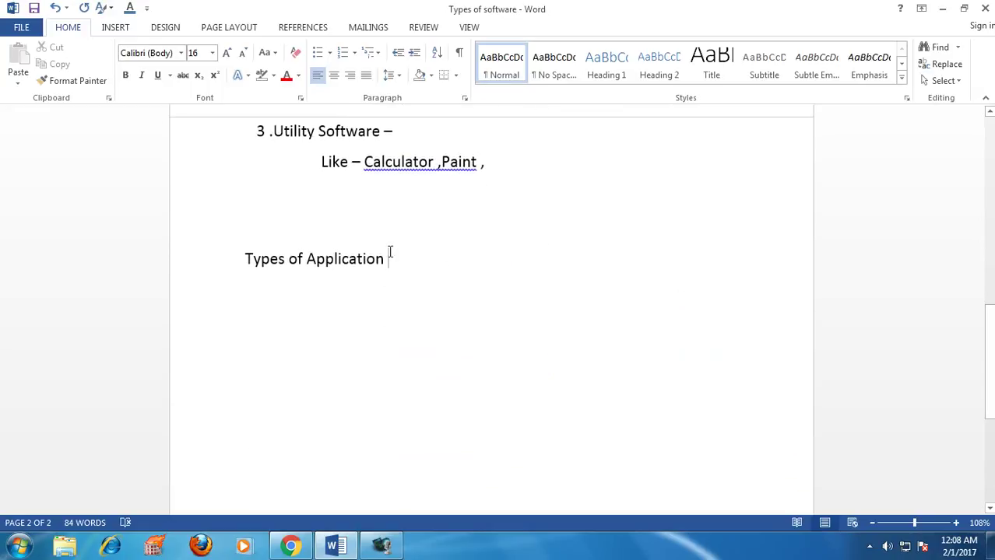
left_click_drag(390, 259, 246, 259)
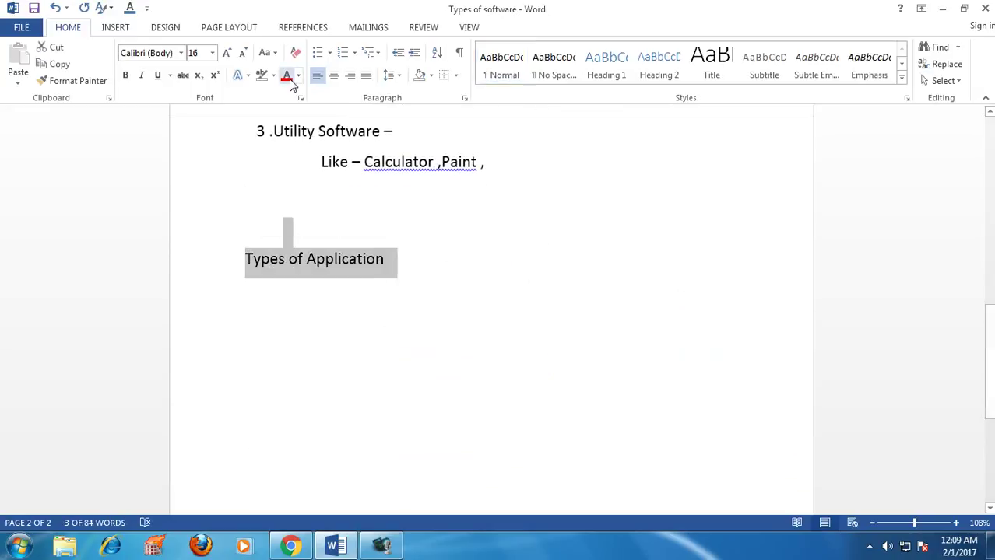
left_click(391, 258)
left_click_drag(390, 258, 243, 263)
left_click(273, 75)
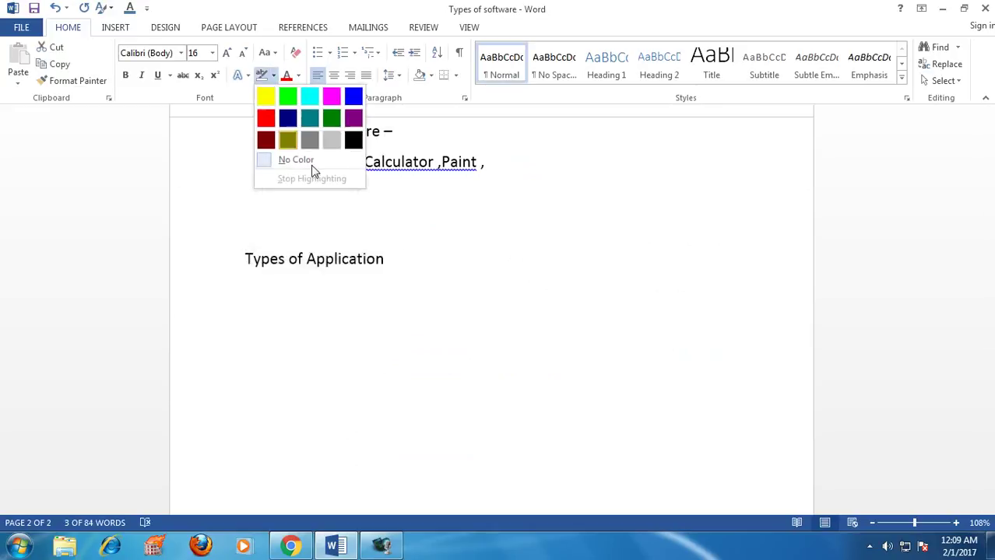
left_click(308, 144)
- Start a numbered list below the "Types of Application" heading with "Windows Based Application" as item 1
left_click(598, 316)
type("df")
key("BackSpace")
key("BackSpace")
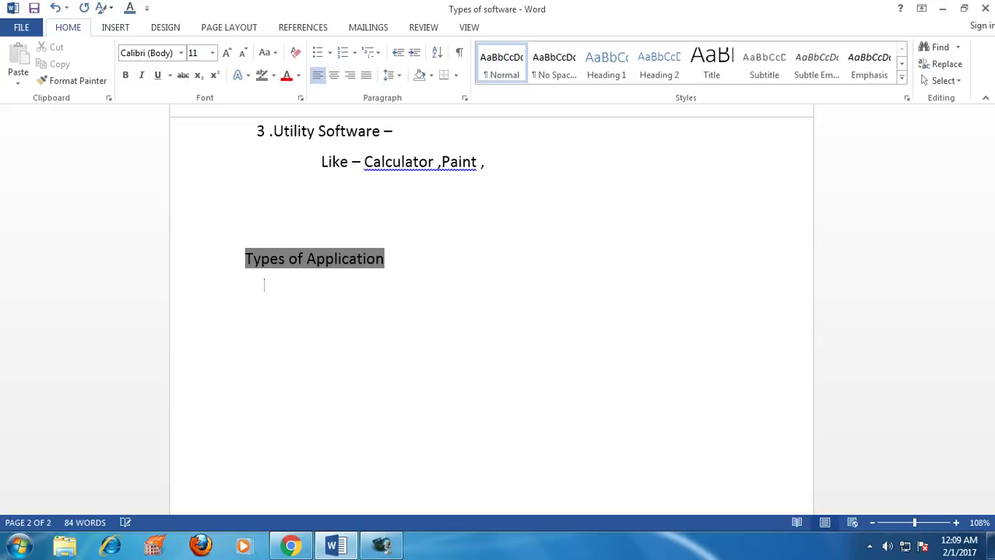
type("1. Windows ")
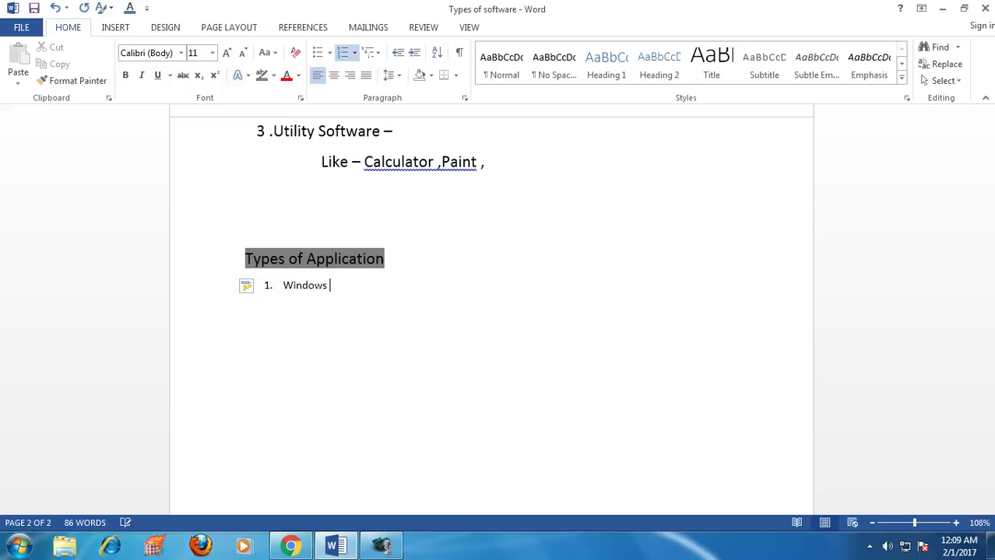
type("Bae")
key("BackSpace")
key("BackSpace")
type("a")
key("BackSpace")
type("ased Application")
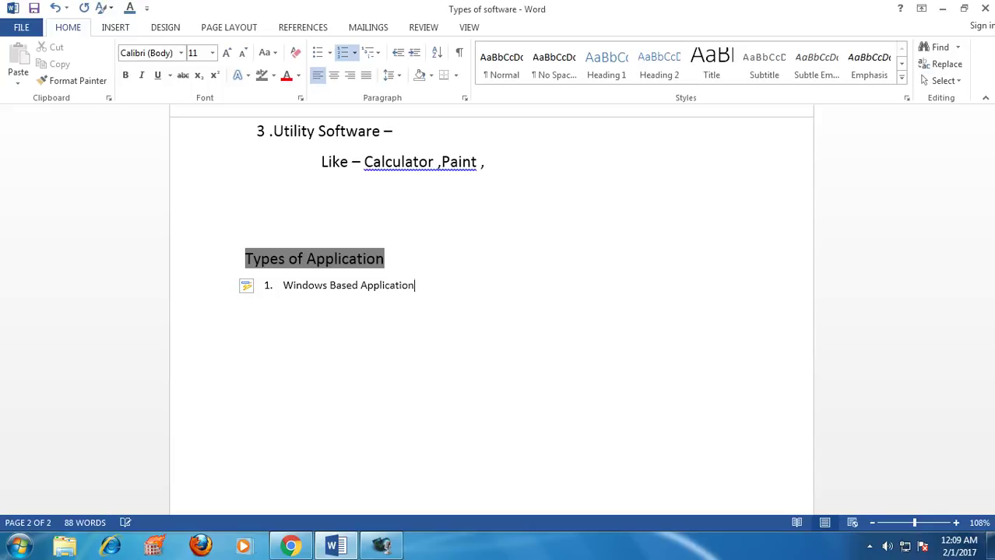
left_click(458, 195)
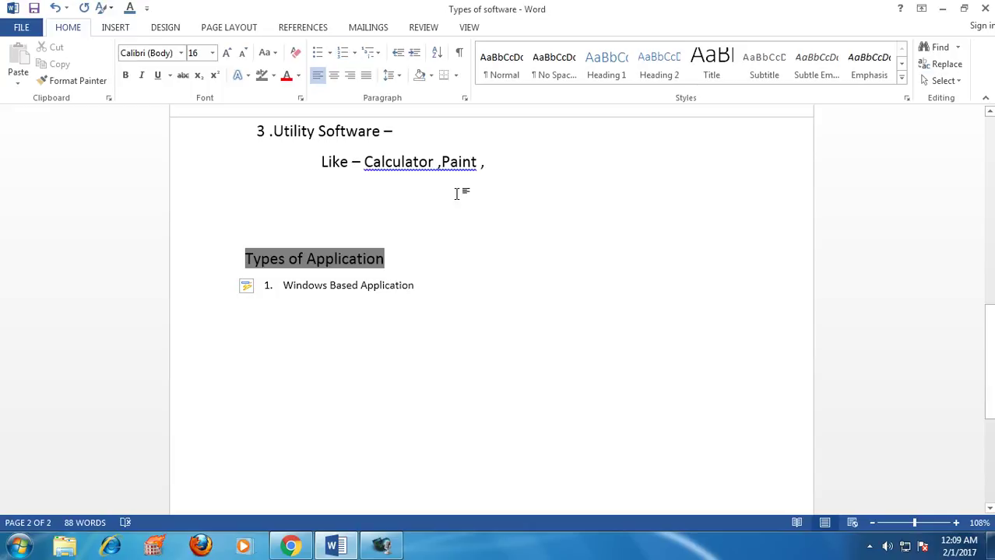
key("Return")
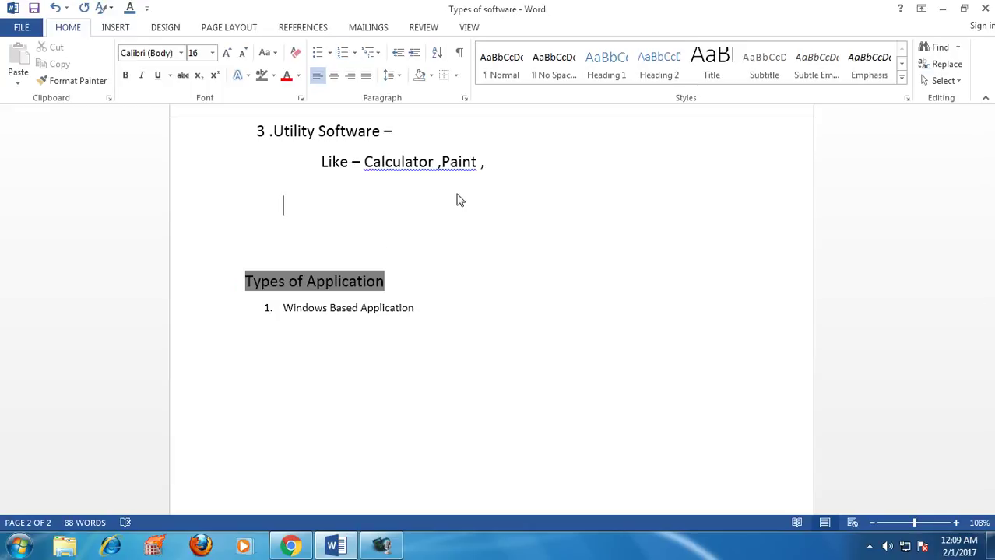
key("Delete")
- Add "Web Based Application" as item 2 of the numbered list below the "Types of Application" heading
left_click(431, 285)
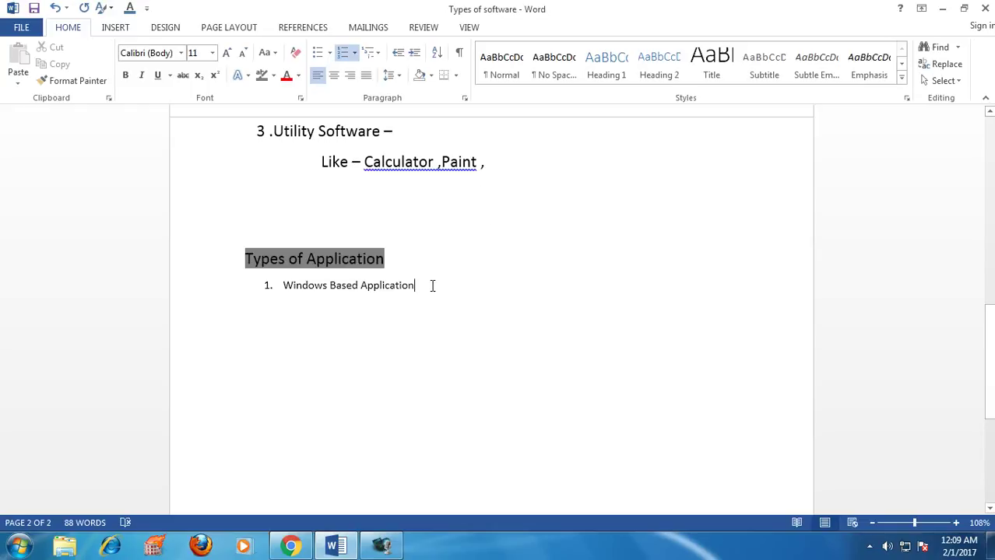
key("Return")
type("W")
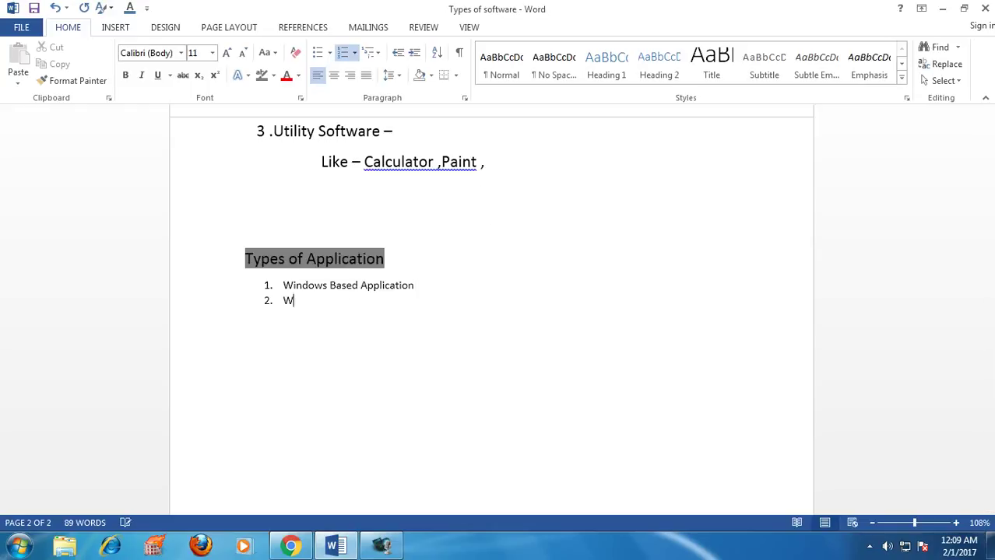
type("eb ")
type("Baesd")
key("BackSpace")
key("BackSpace")
key("BackSpace")
key("BackSpace")
type("sed Application")
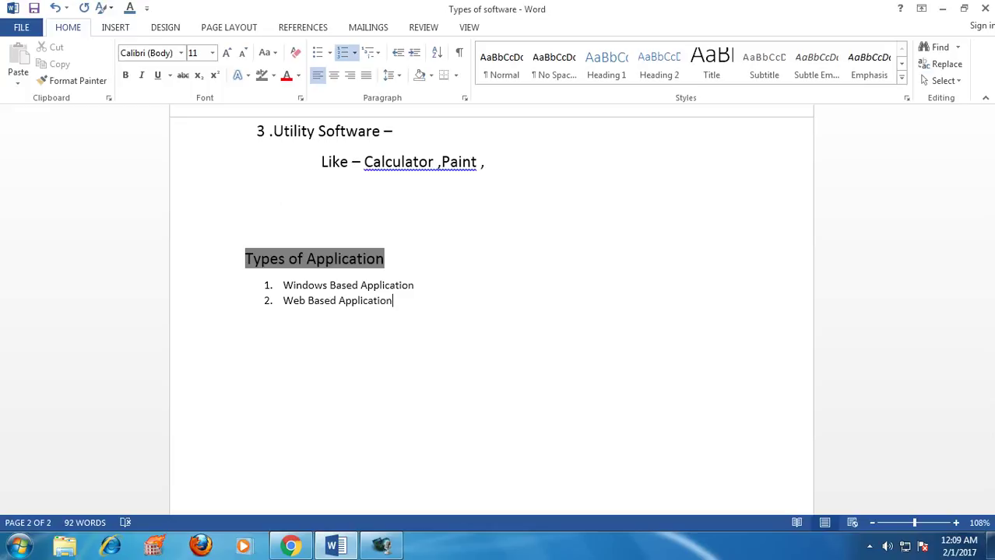
- Enlarge the text of both items in the Types of Application list to 14 pt
left_click_drag(419, 301, 293, 287)
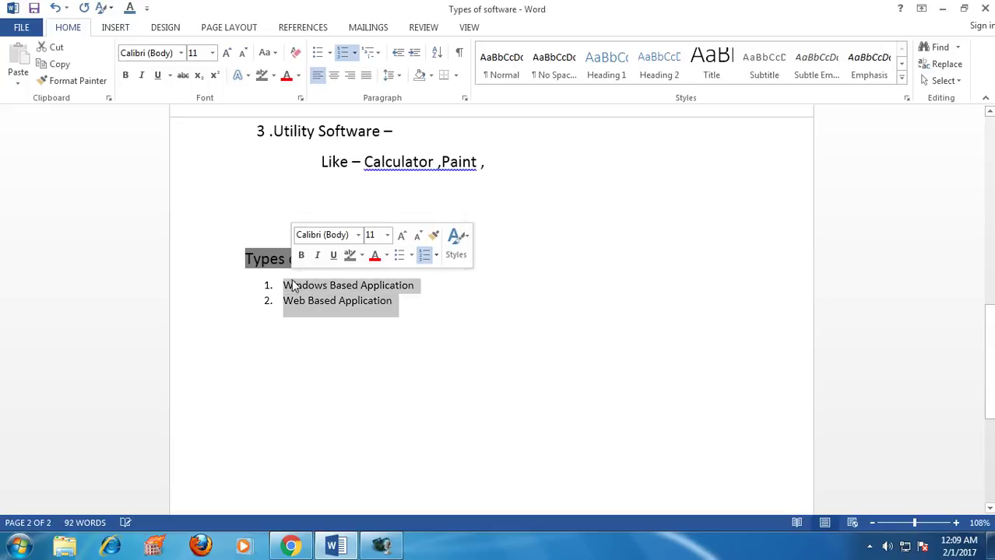
key("ctrl+shift+period")
key("ctrl+shift+period")
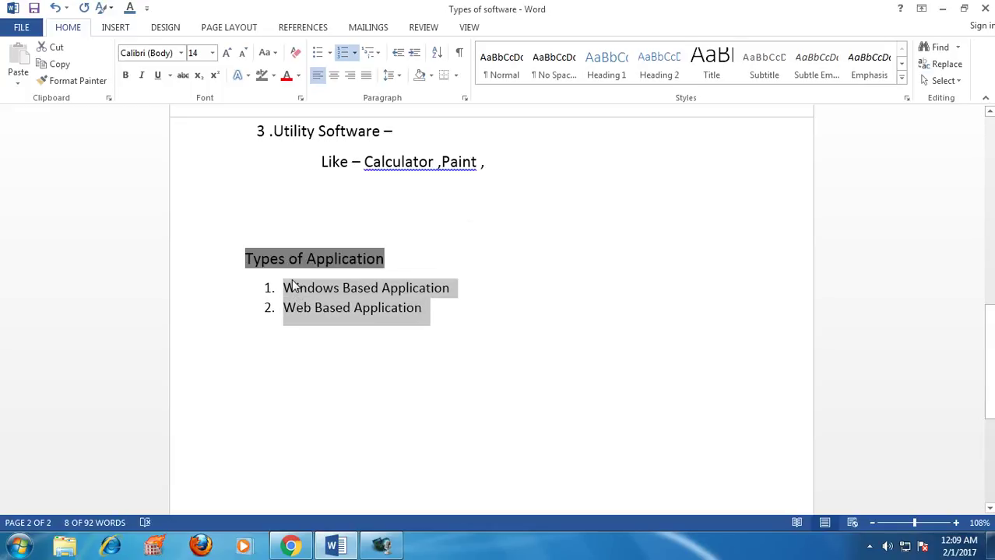
left_click(482, 325)
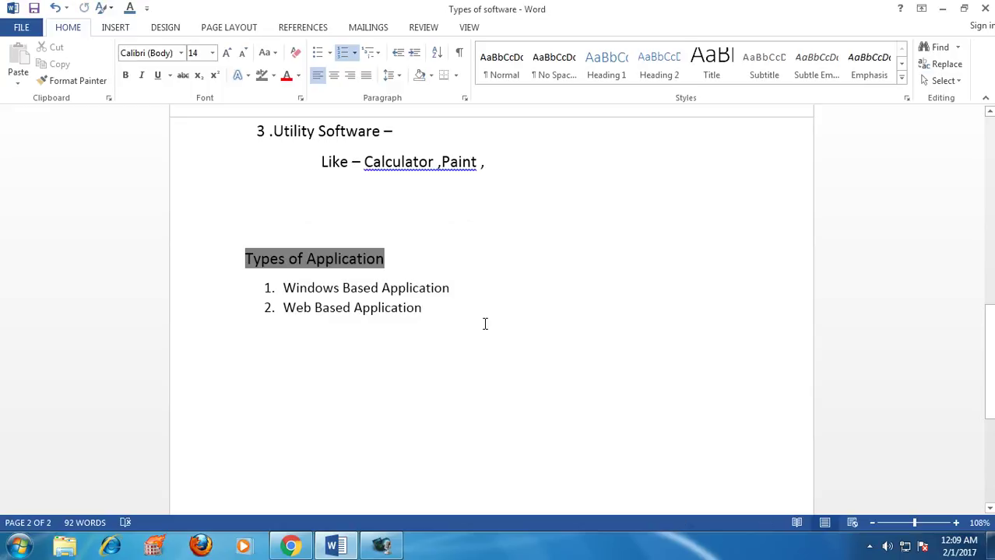
- Copy the "Windows Based Application" item below the list and separate the copy from item 2 with blank space
triple_click(453, 286)
key("ctrl+c")
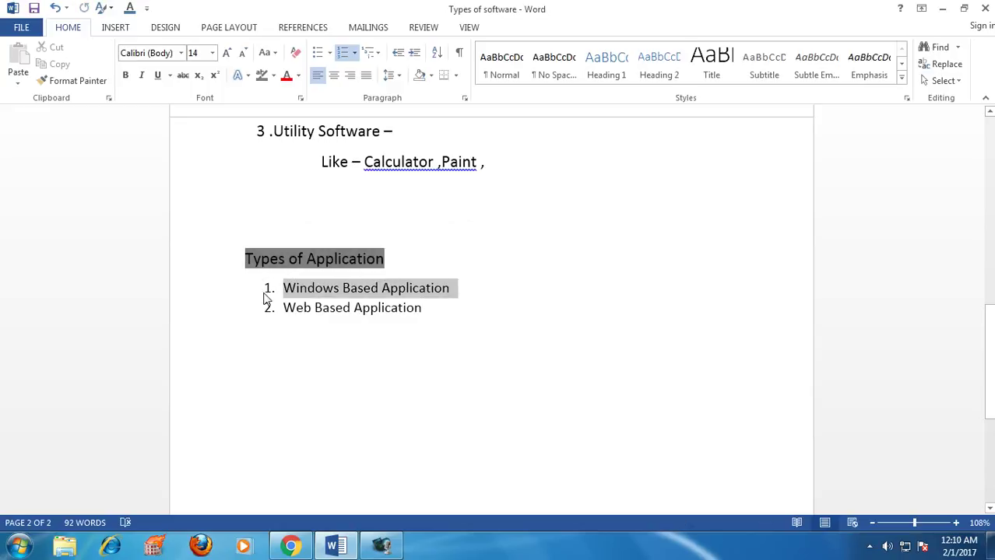
left_click(286, 311)
left_click(442, 316)
key("Return")
key("Return")
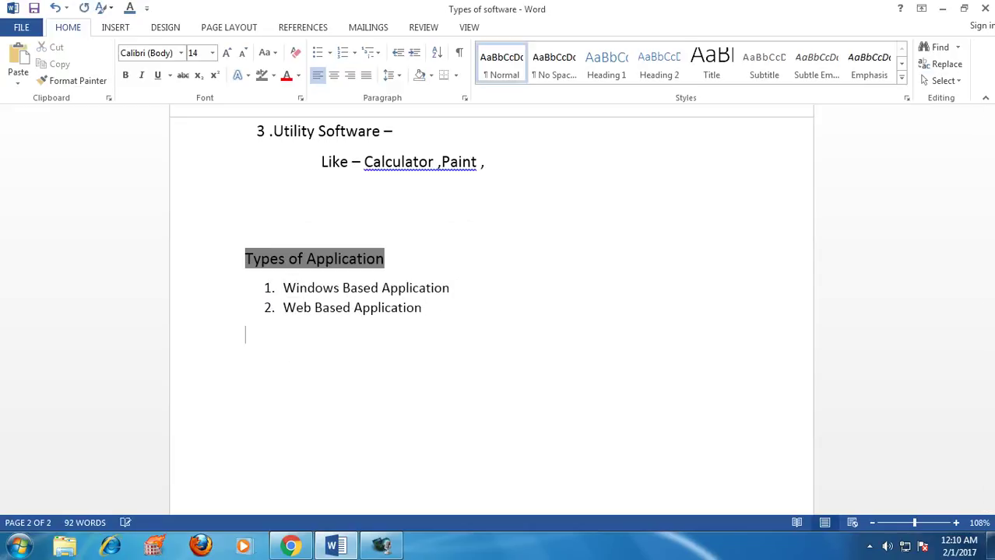
key("ctrl+v")
left_click(457, 313)
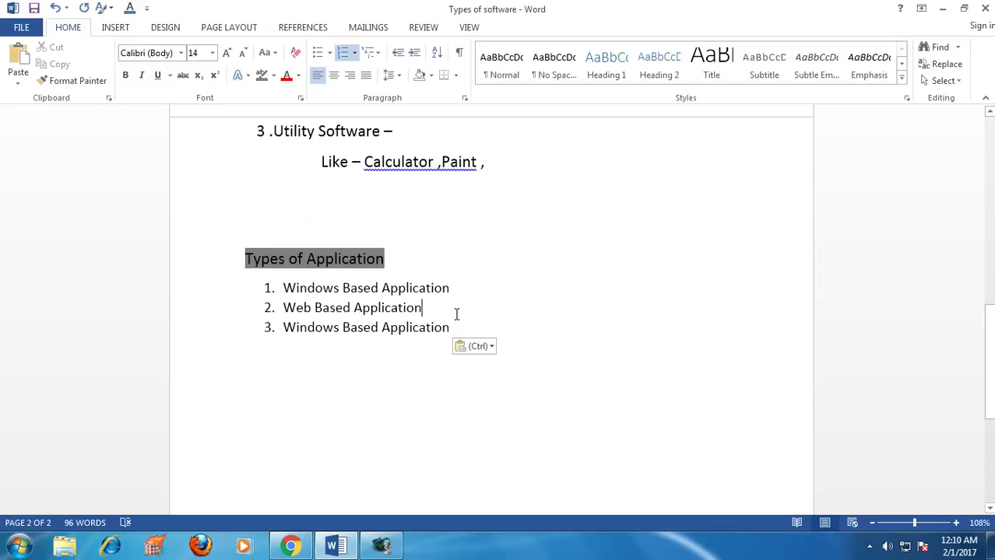
key("Return")
key("Return")
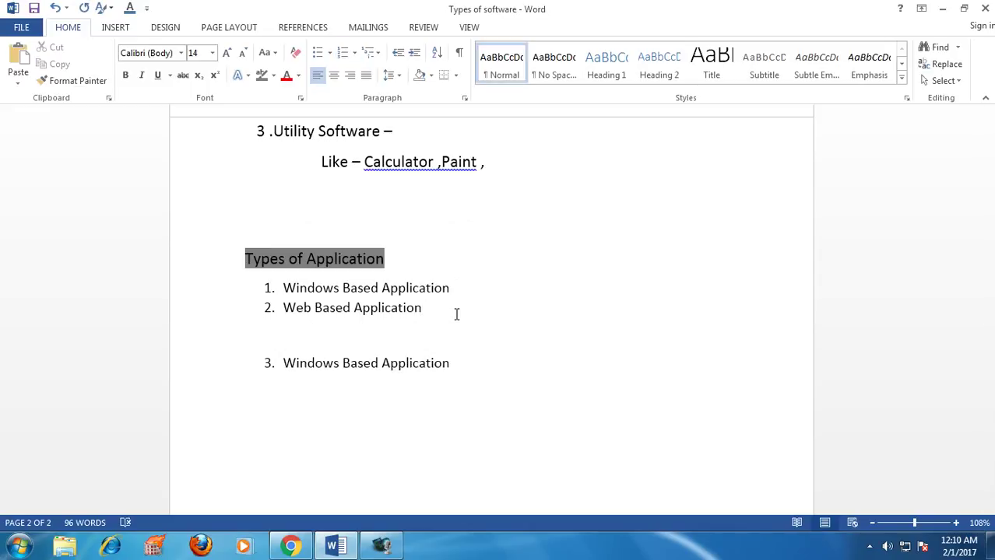
- Remove the numbering and indent from the copied "Windows Based Application" line and end it with a dash
left_click(271, 363)
left_click(281, 363)
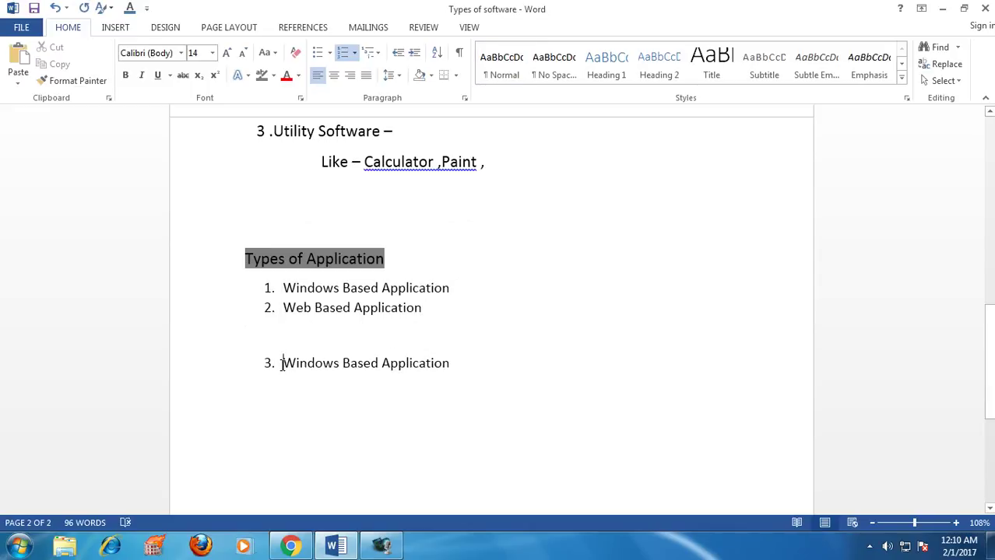
key("BackSpace")
key("BackSpace")
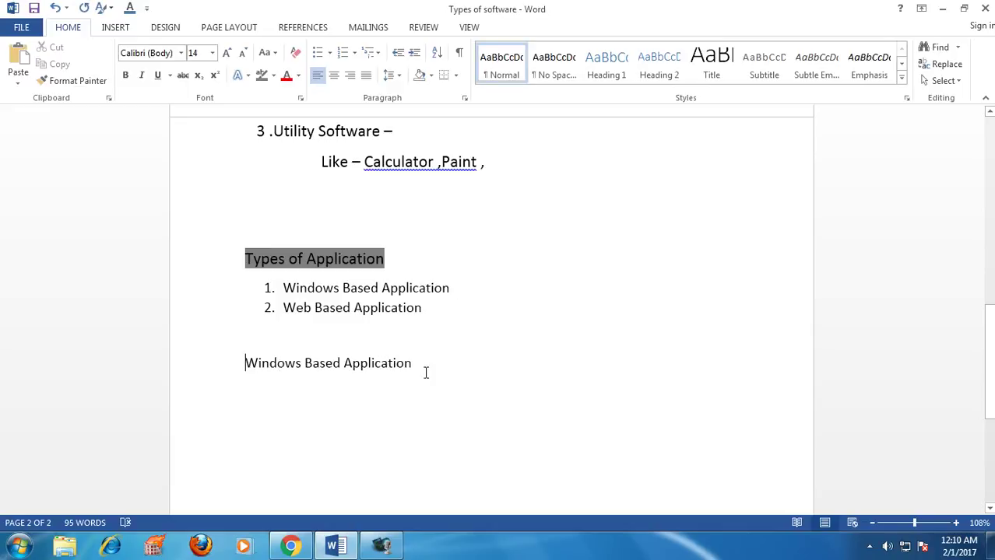
left_click(413, 363)
type("-")
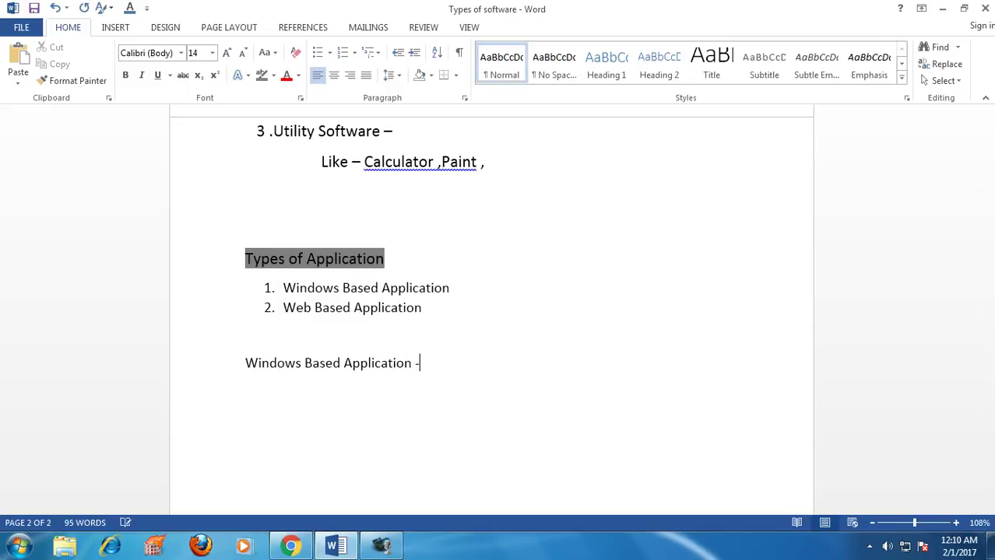
- Below the Windows Based Application subheading, enter the line "Like – MS –Office, Java, .Net , games , etc." indented by three tab stops
key("Return")
key("Tab")
key("Tab")
key("Tab")
type("Like - ")
type("MS -")
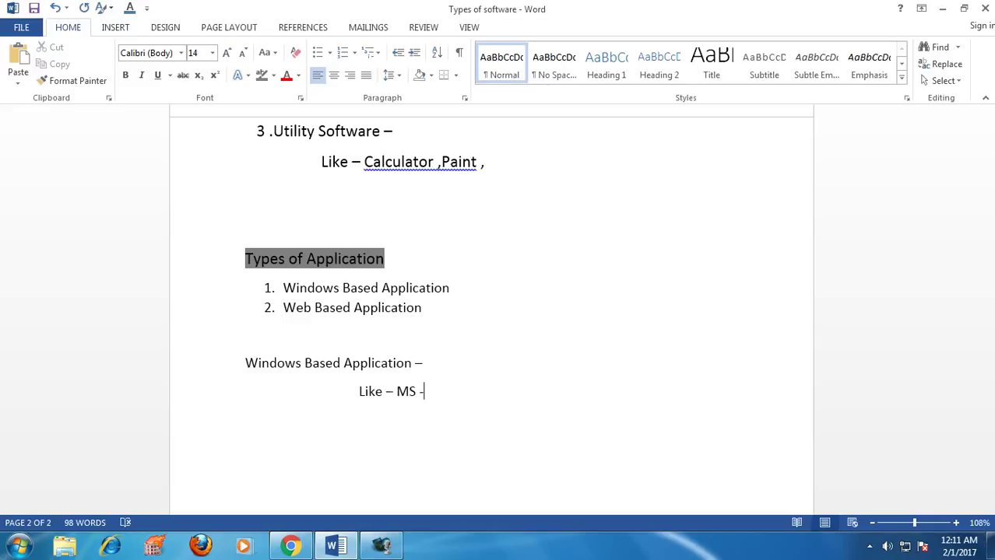
type("Office,")
type("Java, ")
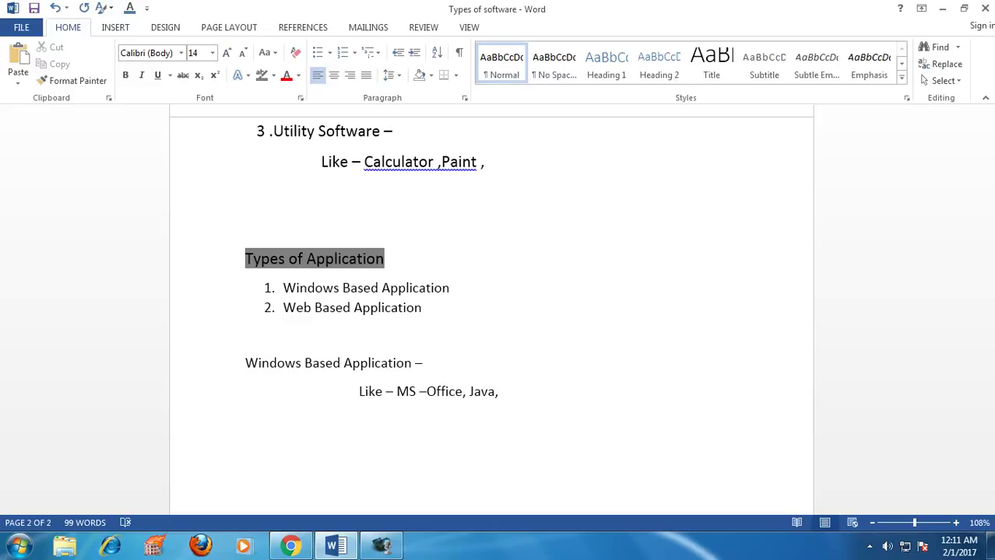
type(".Net , games ,")
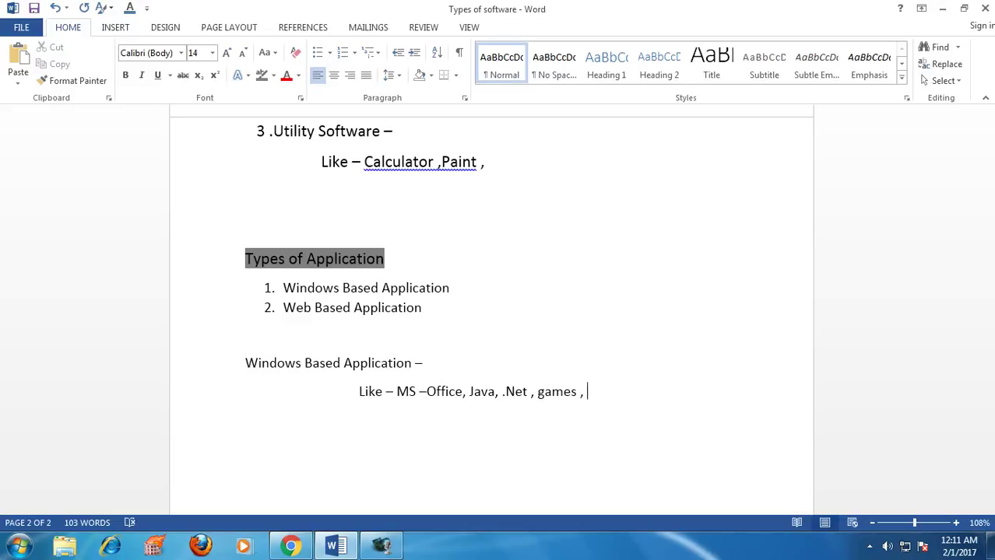
type("etc")
type(",")
key("BackSpace")
type(".")
key("Return")
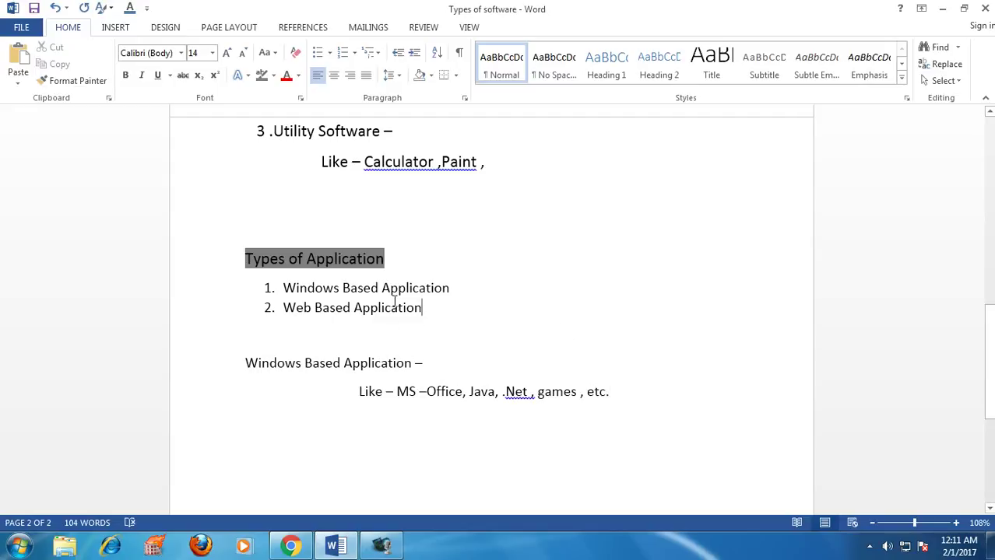
- Copy the "Web Based Application" item below the Windows examples as an unnumbered, unindented subheading ending with a dash
left_click_drag(393, 304, 268, 306)
key("ctrl+c")
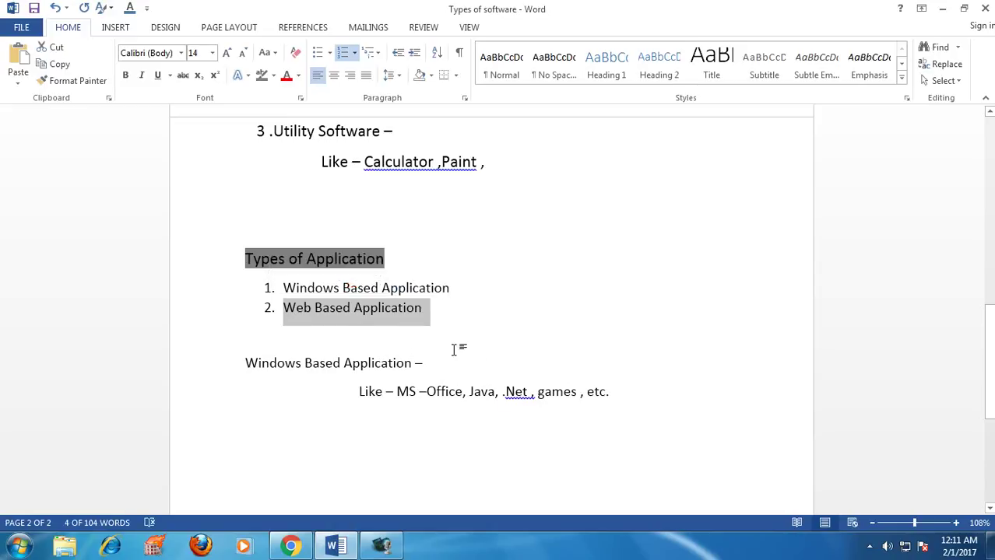
left_click(276, 438)
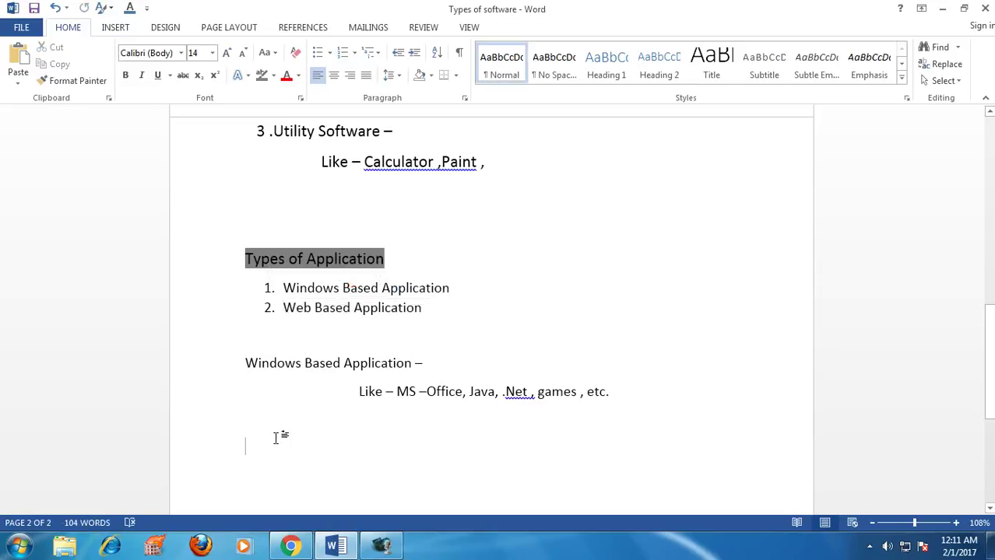
key("ctrl+v")
left_click(283, 447)
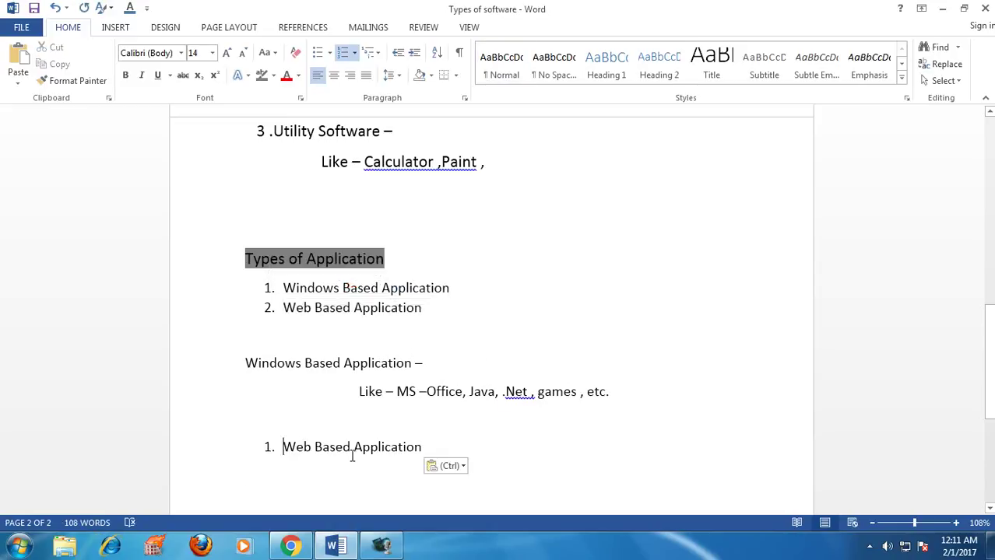
key("BackSpace")
key("BackSpace")
left_click(419, 445)
type("-")
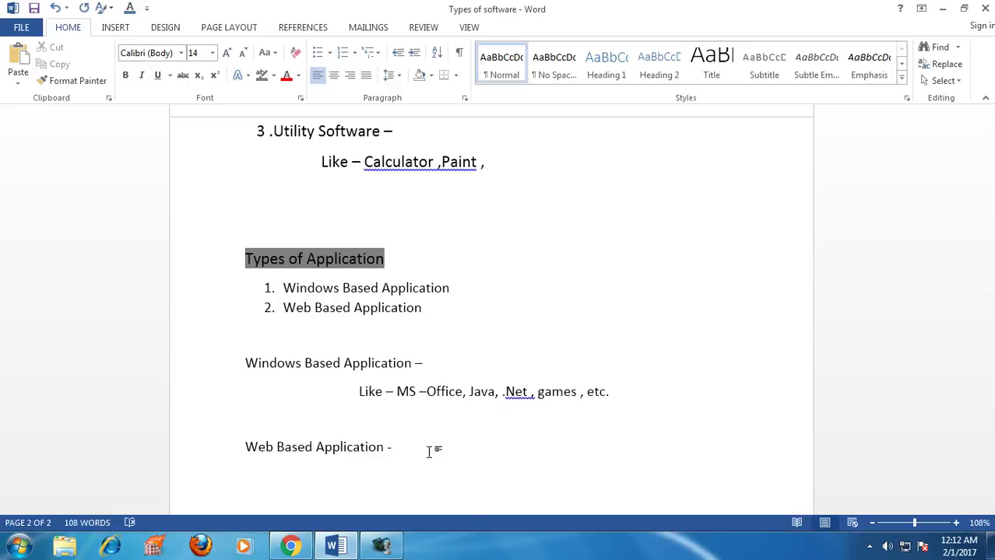
key("Return")
key("Tab")
key("Tab")
key("Tab")
type("Like -")
type("F")
key("BackSpace")
type("www.facebook.com, ")
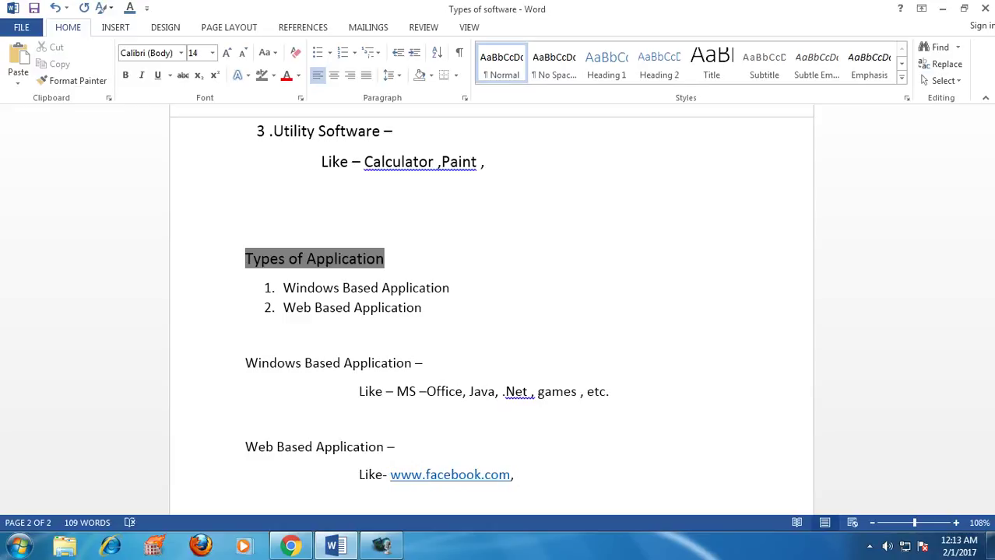
type("www.MITS")
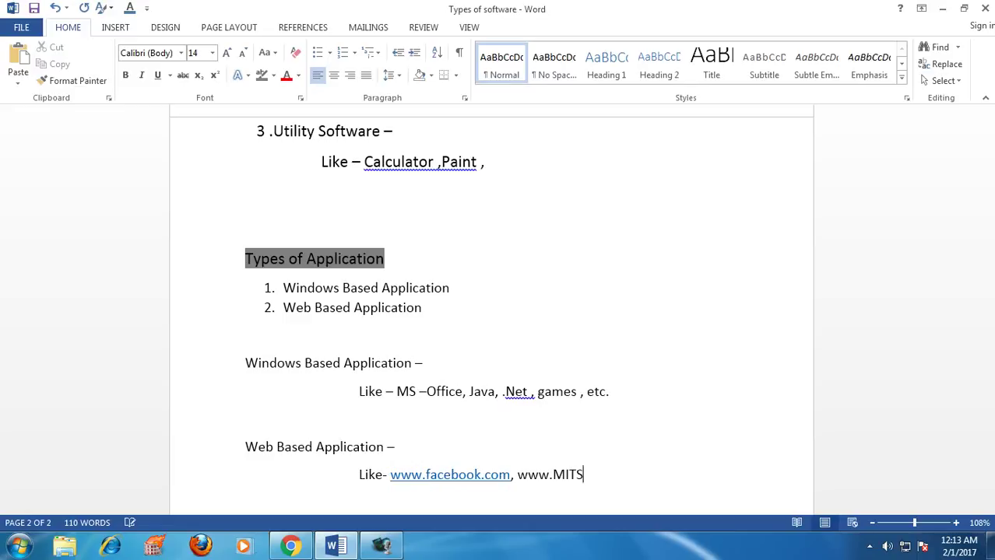
type(".org,")
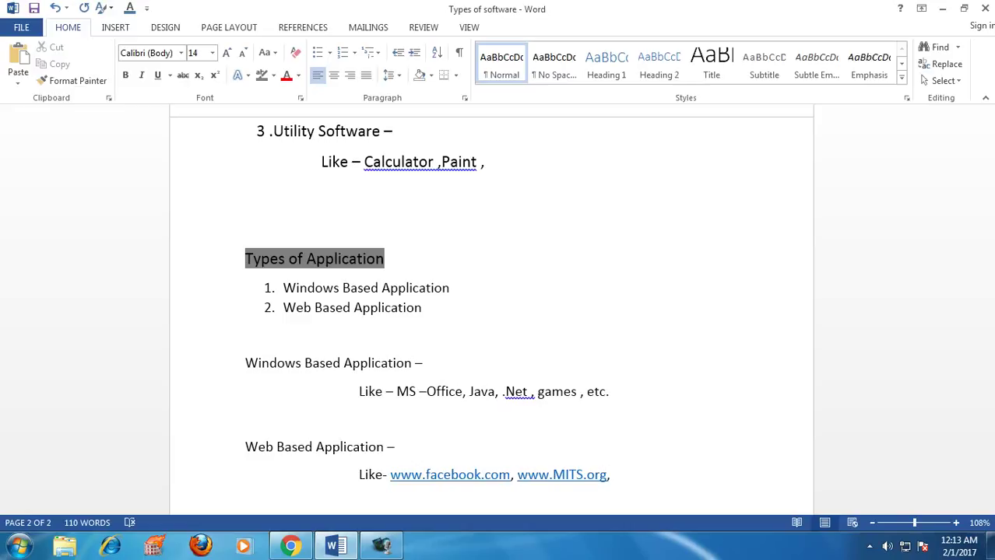
type("www.rediffmail.com")
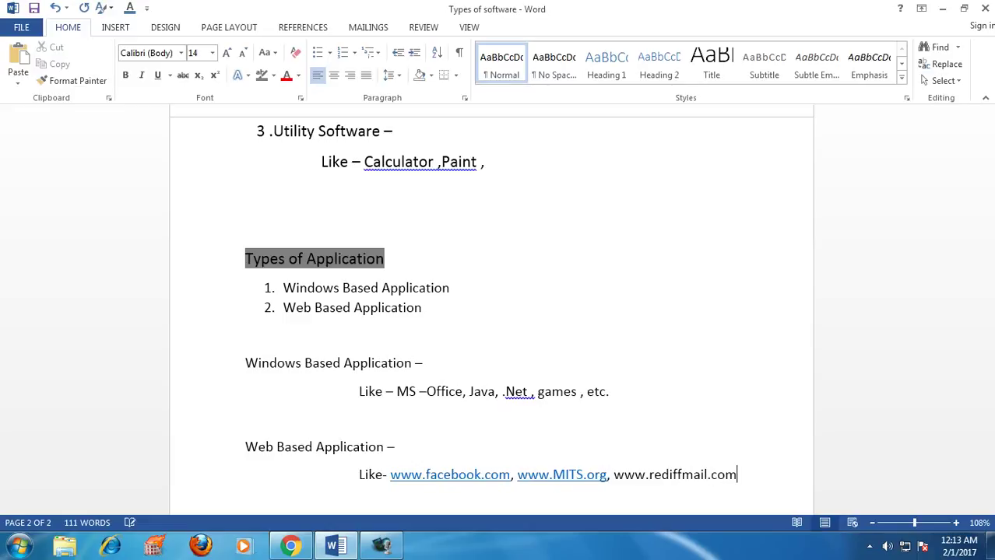
type(".")
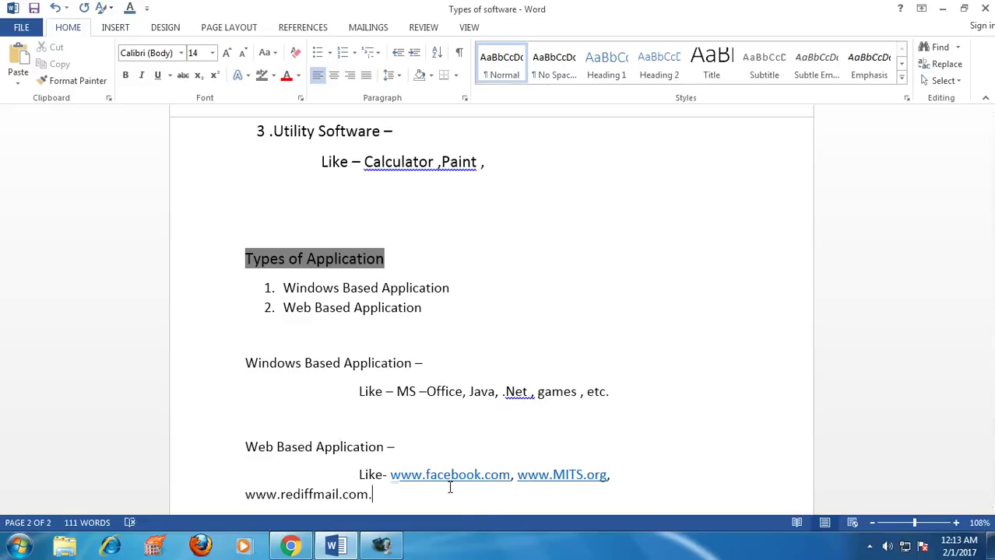
- Review the notes from the application types back to the hardware and software sections on page 1
scroll(421, 381, "down", 4)
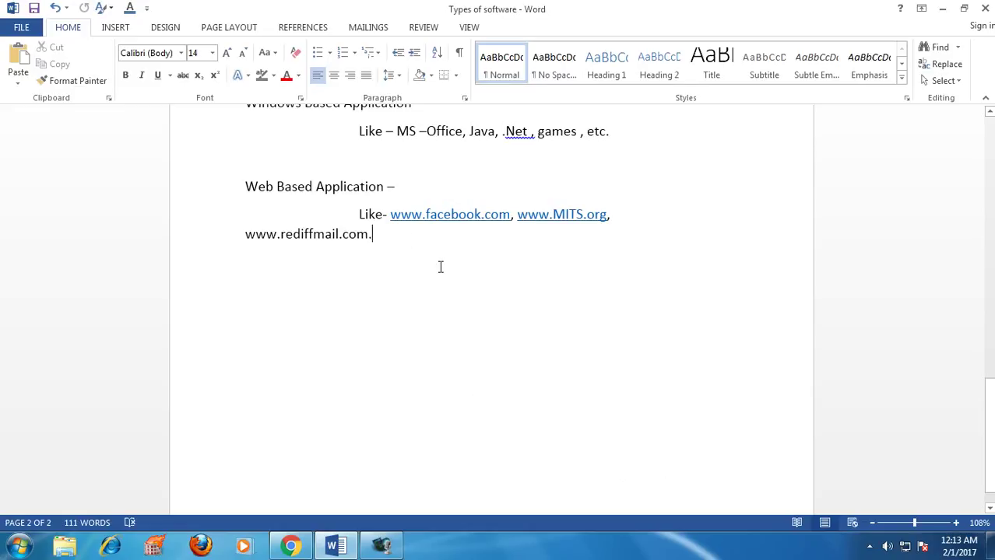
scroll(438, 265, "up", 2)
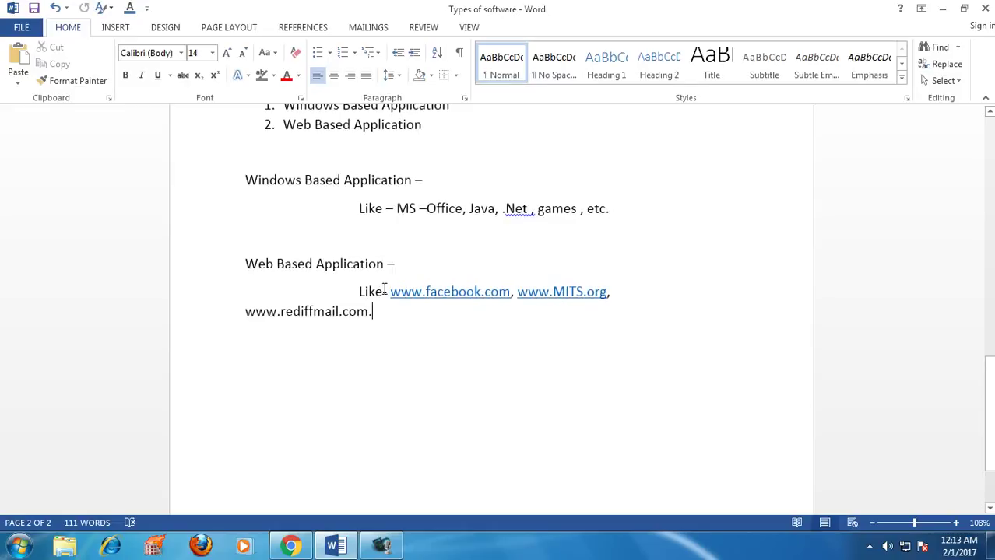
scroll(408, 287, "down", 1)
scroll(407, 289, "up", 3)
scroll(440, 276, "down", 1)
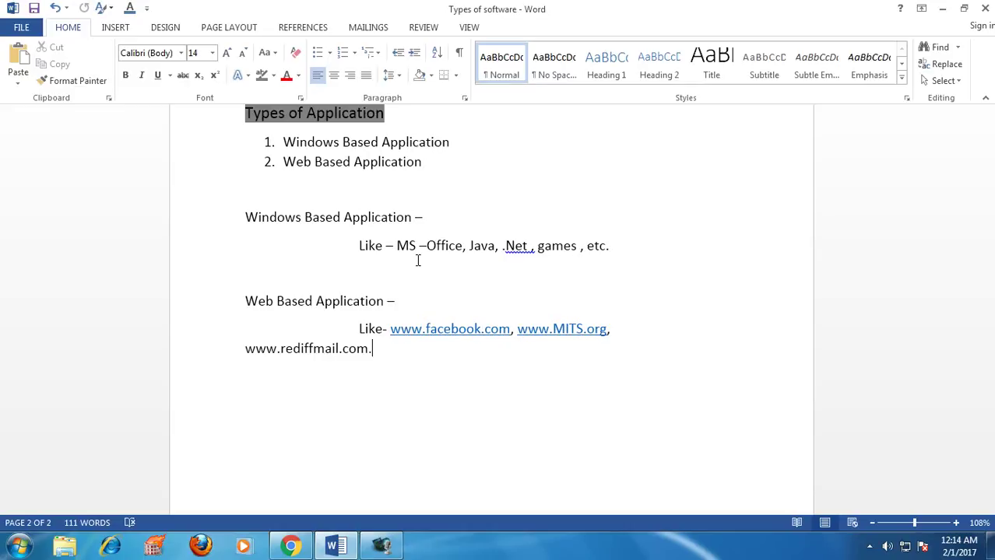
scroll(491, 389, "up", 2)
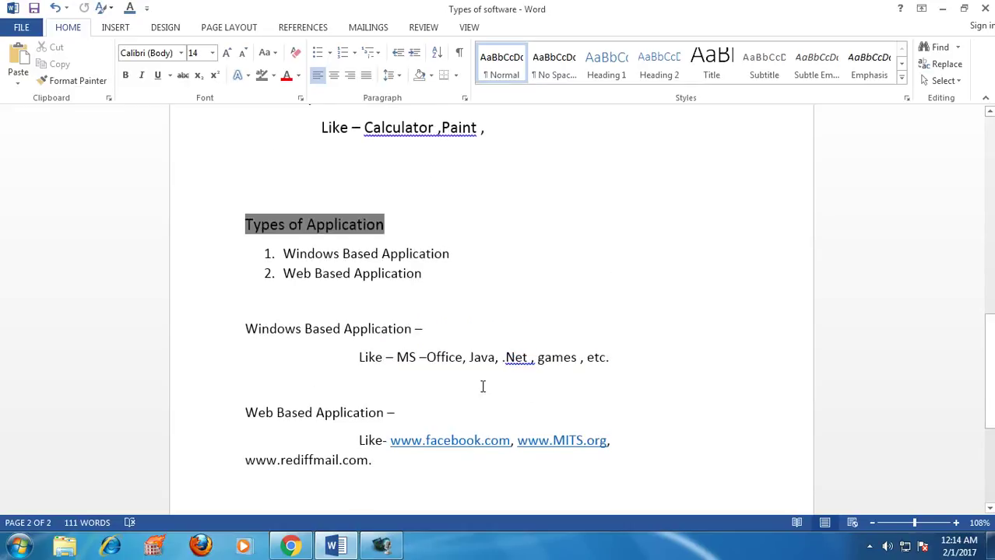
left_click_drag(991, 393, 991, 184)
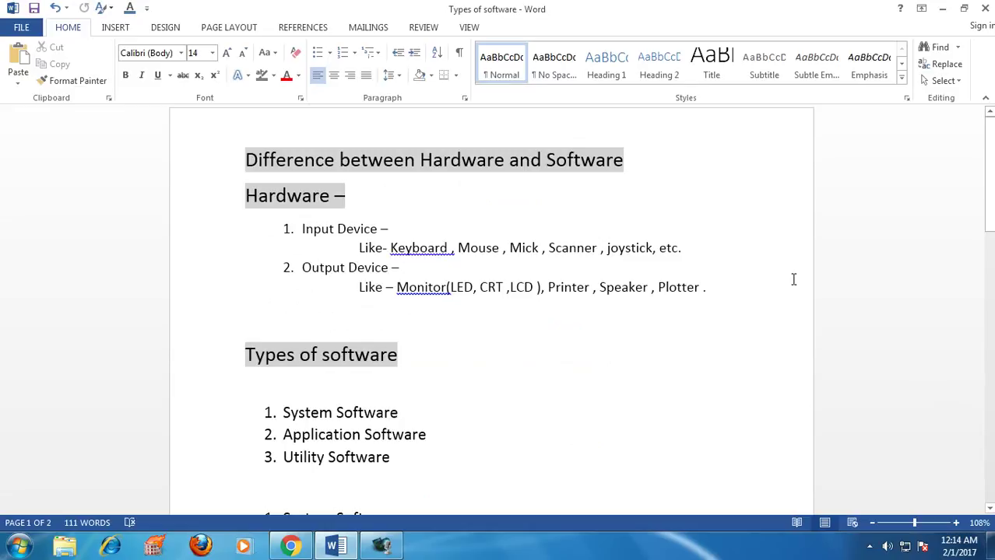
left_click_drag(992, 196, 992, 201)
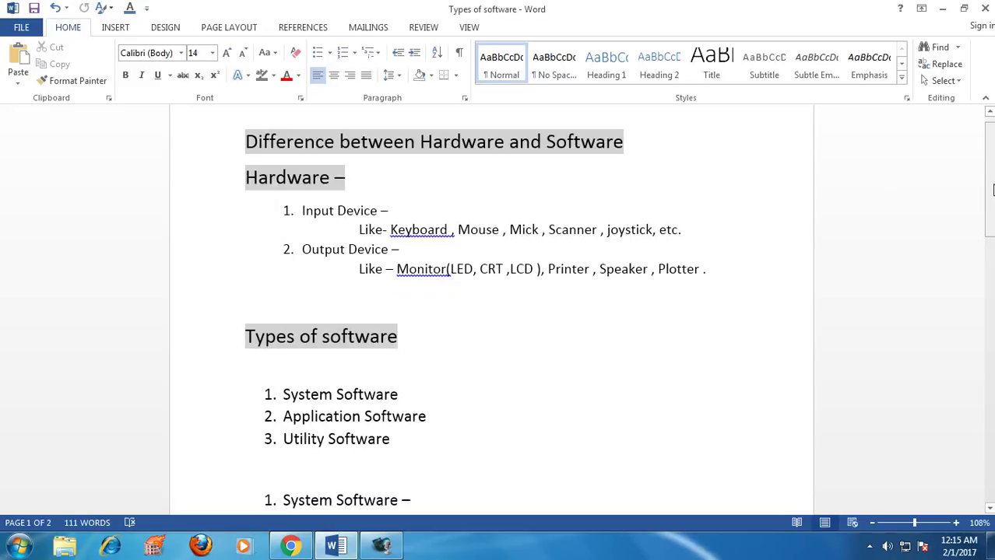
left_click_drag(993, 190, 979, 348)
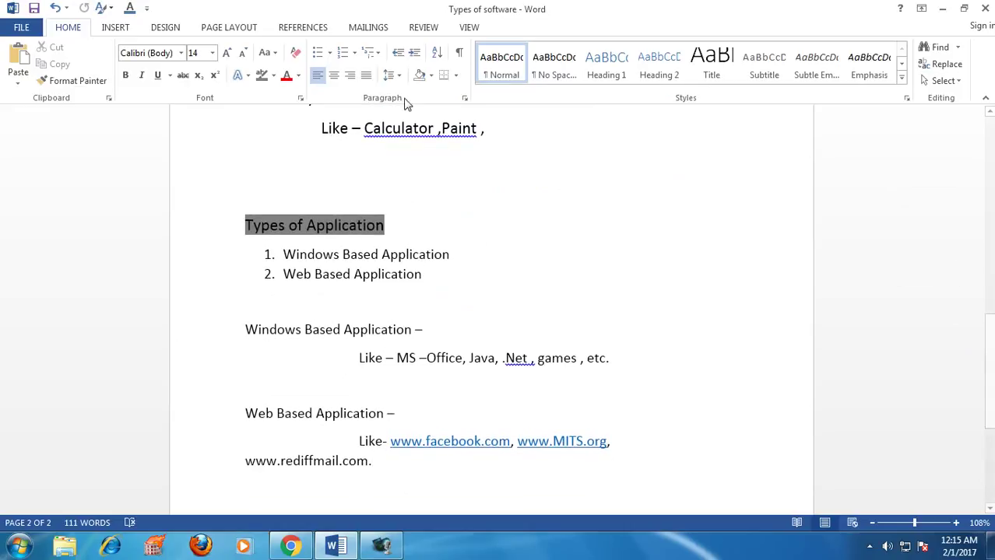